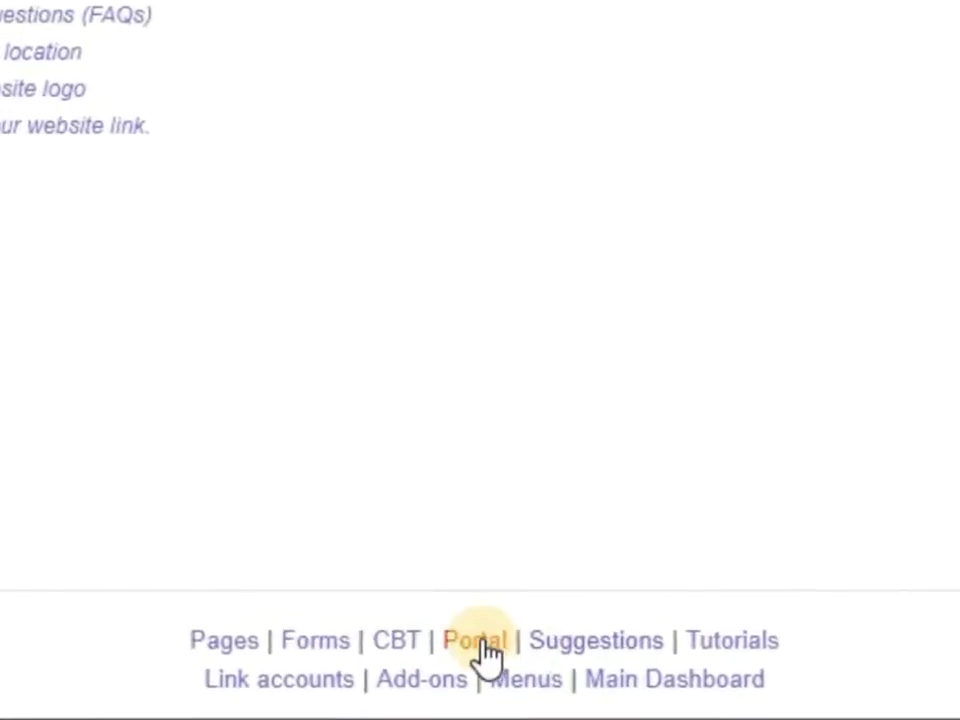
- Open the portal's Prices Setup form and review the price format options, keeping In Naira
left_click(476, 675)
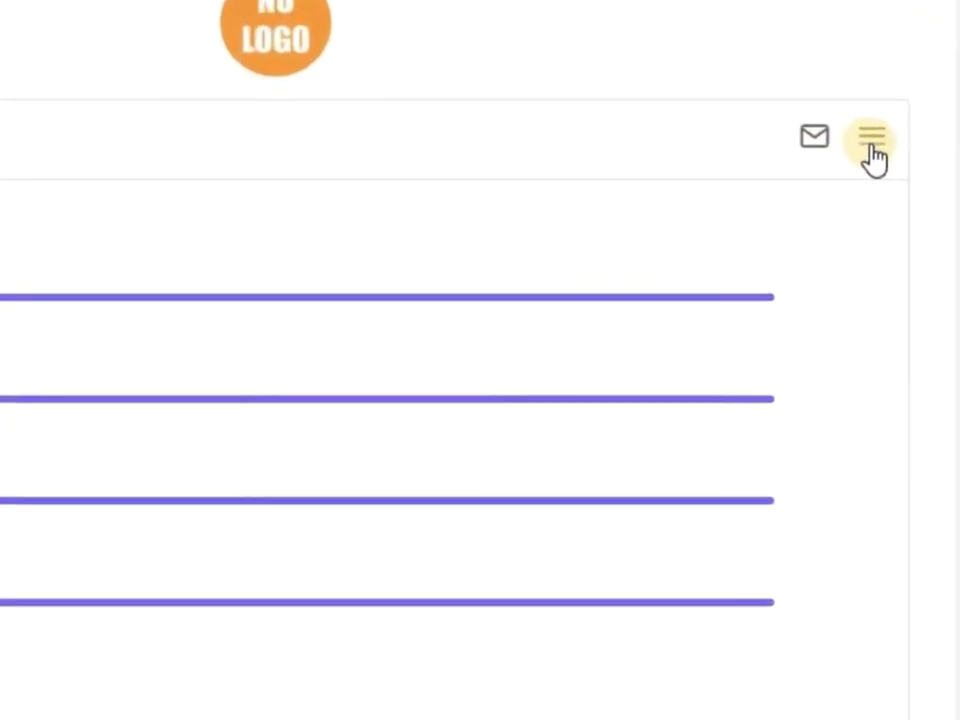
left_click(872, 145)
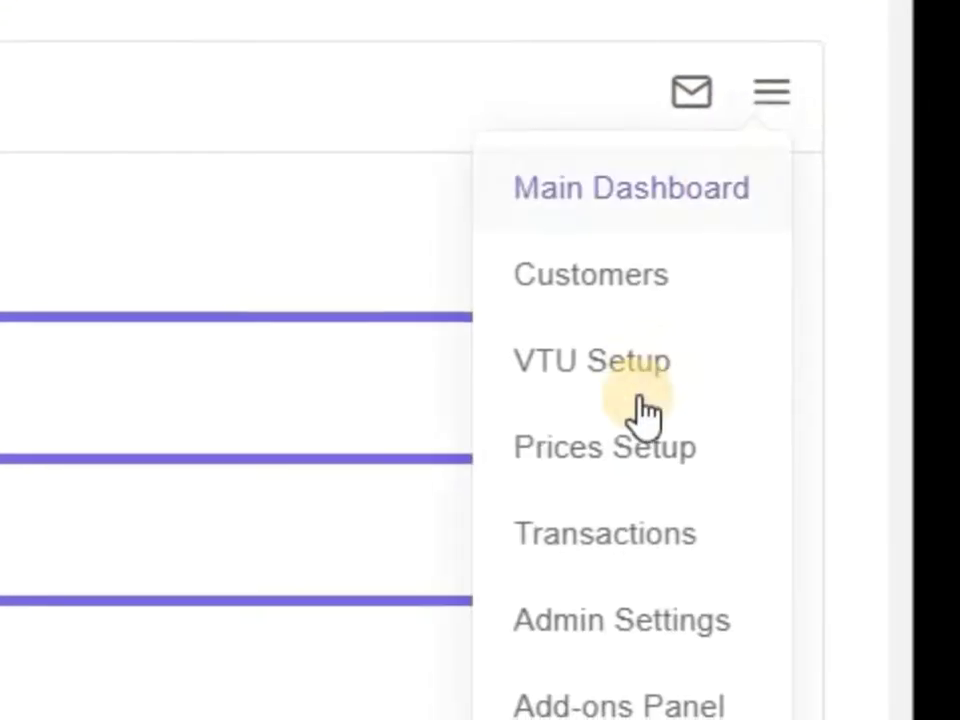
left_click(759, 412)
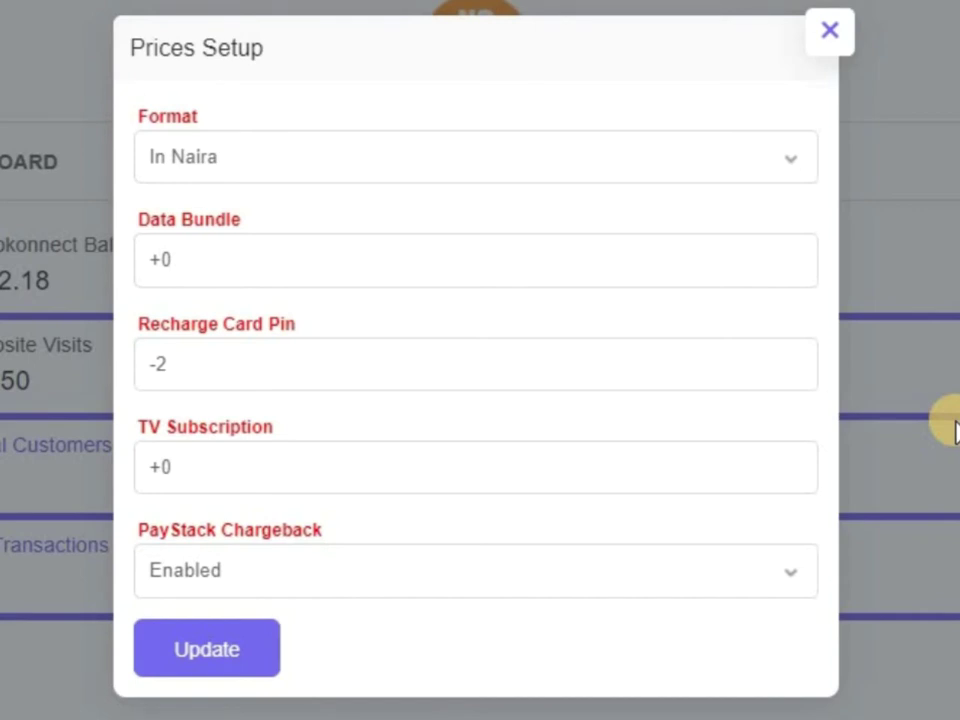
left_click(186, 176)
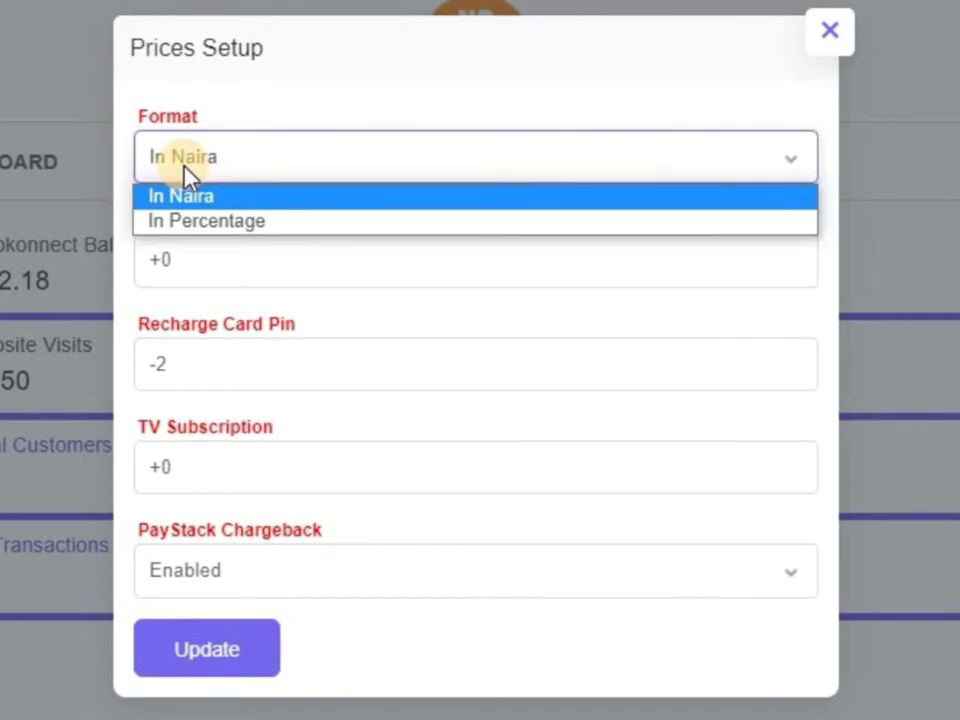
left_click(186, 176)
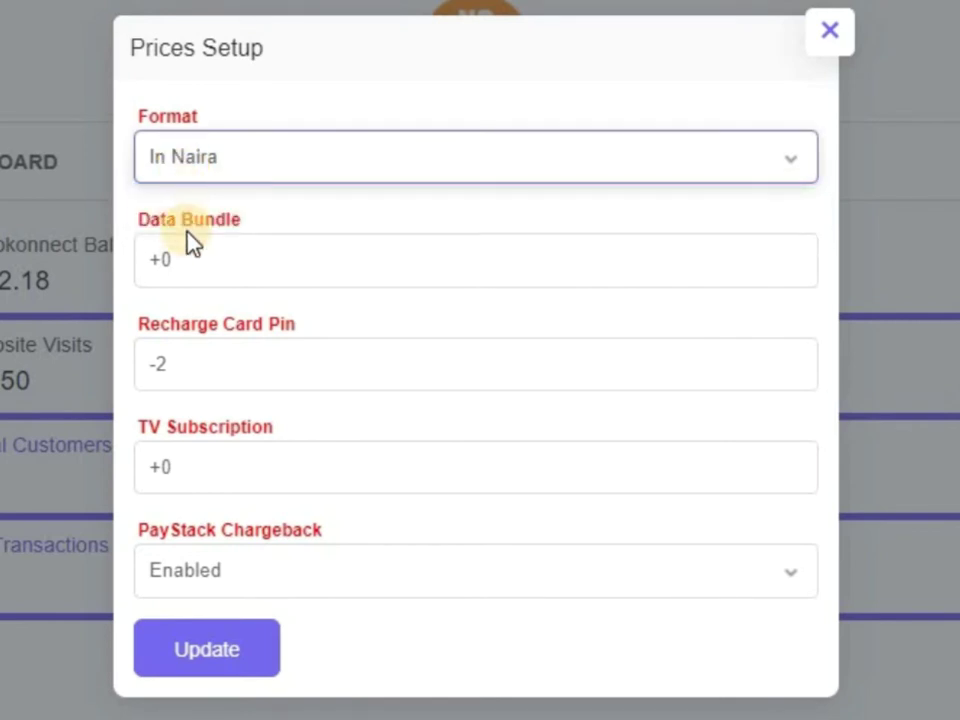
- Set the Data Bundle price adjustment to -2 in the Prices Setup form
left_click(191, 259)
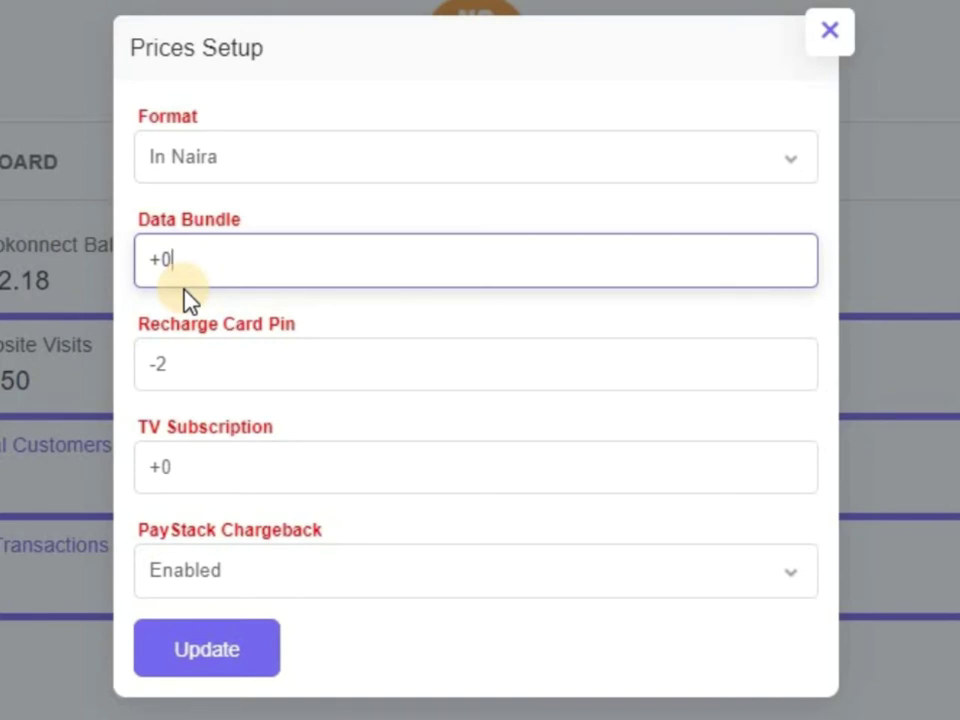
key("BackSpace")
key("BackSpace")
type("-2")
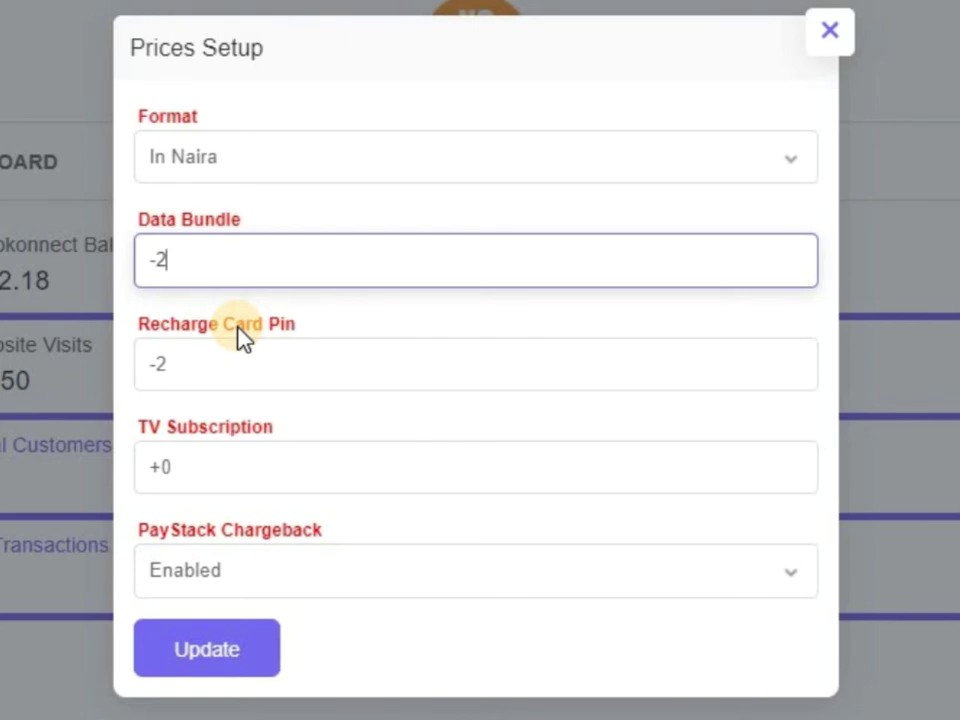
- Try a Recharge Card Pin price adjustment of +5 and replace it with +0
left_click(206, 365)
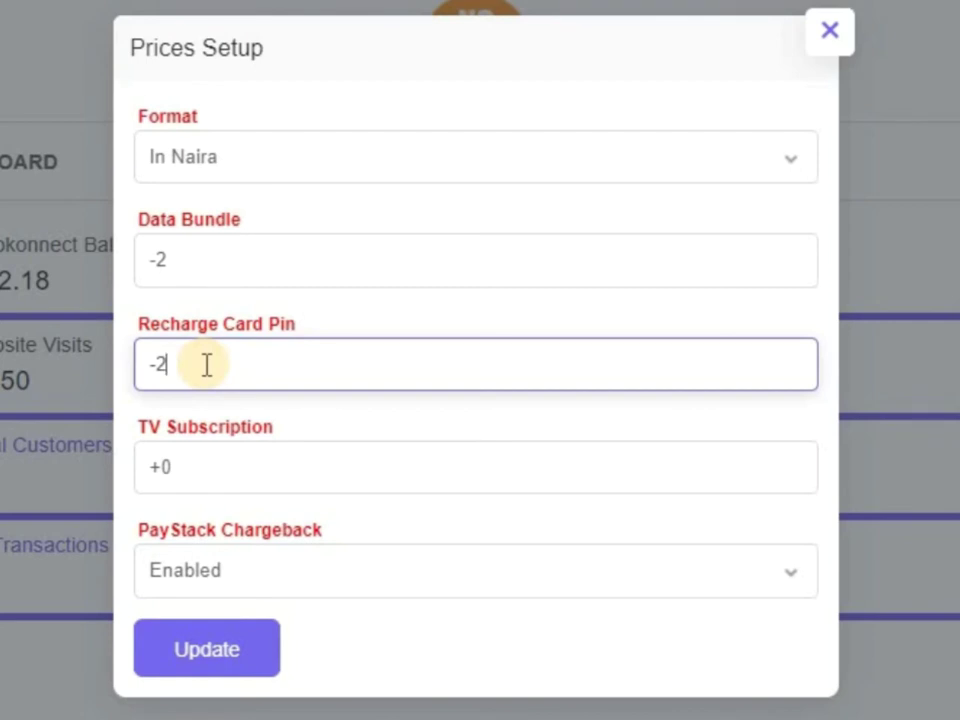
key("BackSpace")
key("BackSpace")
type("+5")
key("BackSpace")
key("BackSpace")
type("+0")
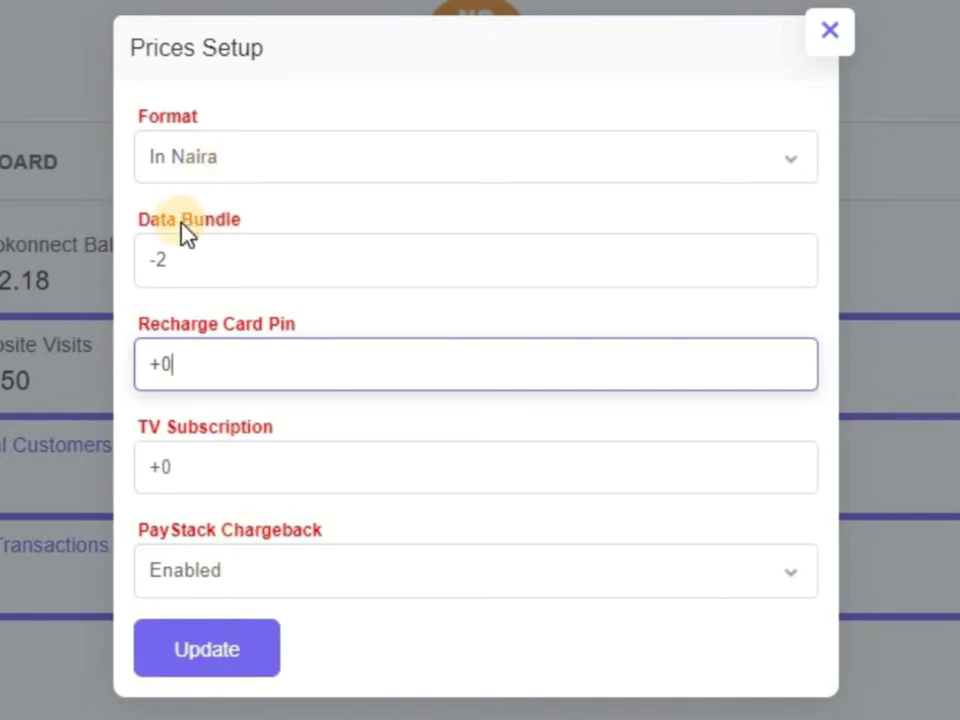
- Set the Data Bundle price adjustment to +0 and submit the Prices Setup form
left_click(185, 260)
key("BackSpace")
key("BackSpace")
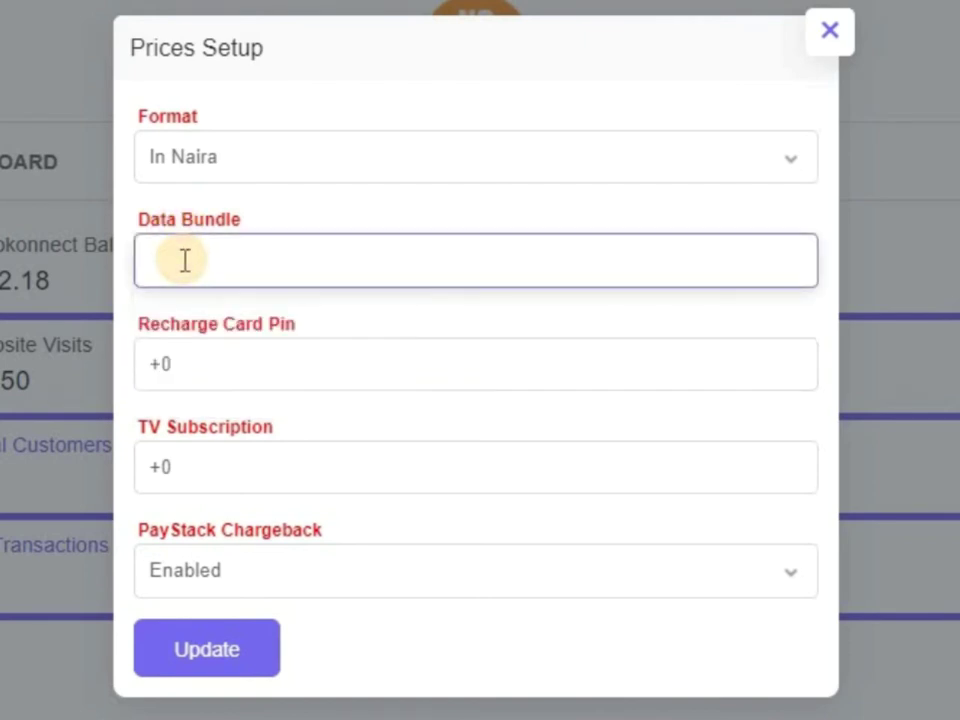
type("+0")
key("Return")
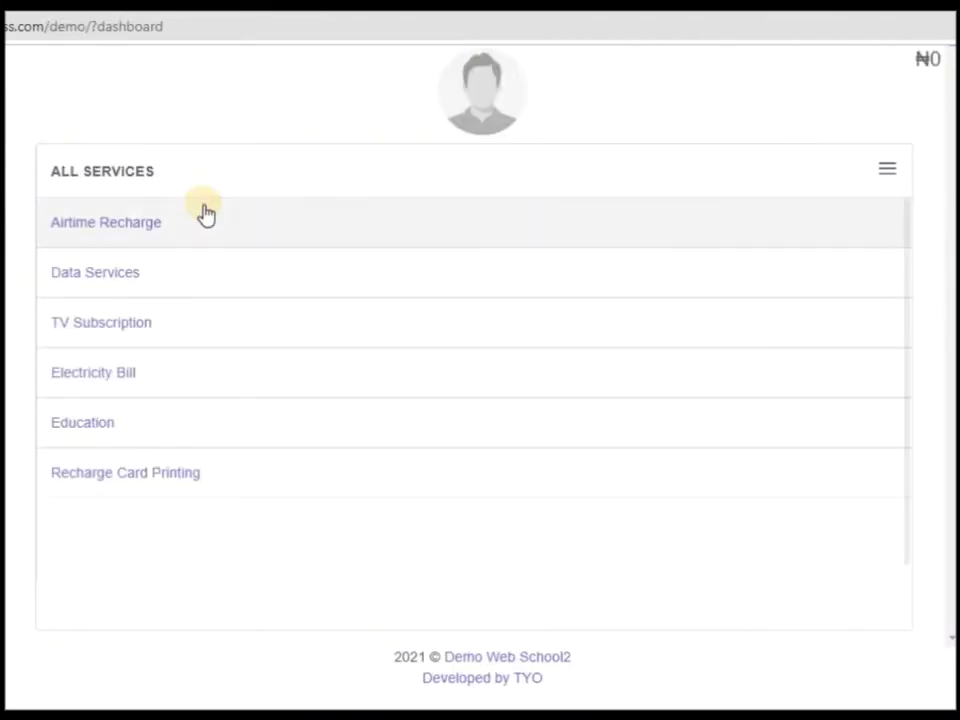
- Switch to the customer dashboard and open the Airtel Data plans under Data Services to check their prices
left_click(189, 273)
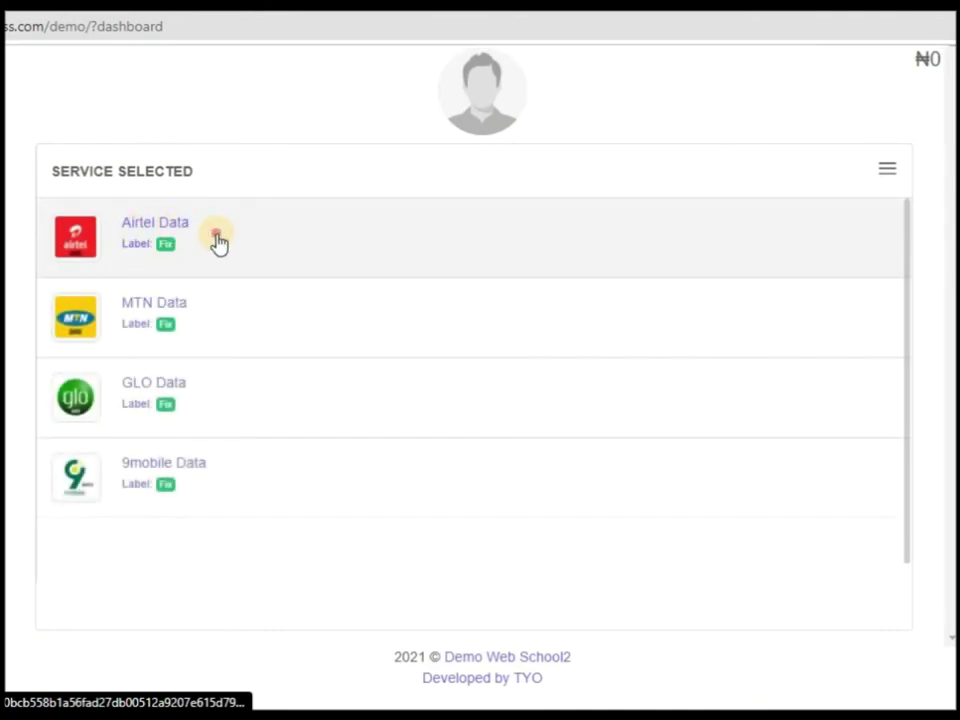
left_click(219, 242)
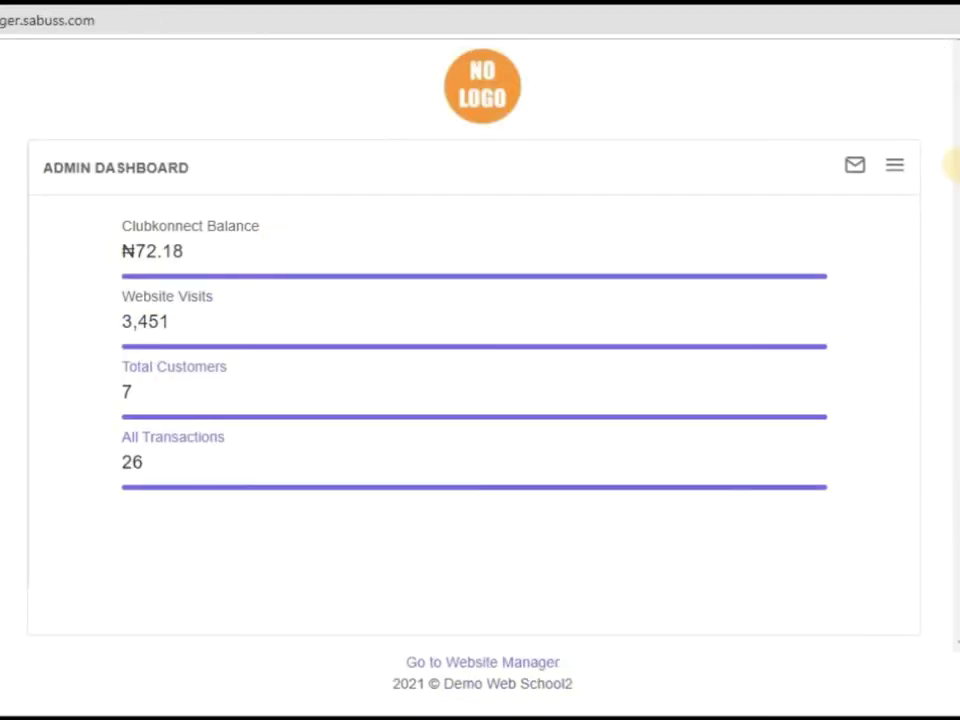
- Return to the admin dashboard, set the Data Bundle price adjustment to +4 in Prices Setup and save it
left_click(918, 172)
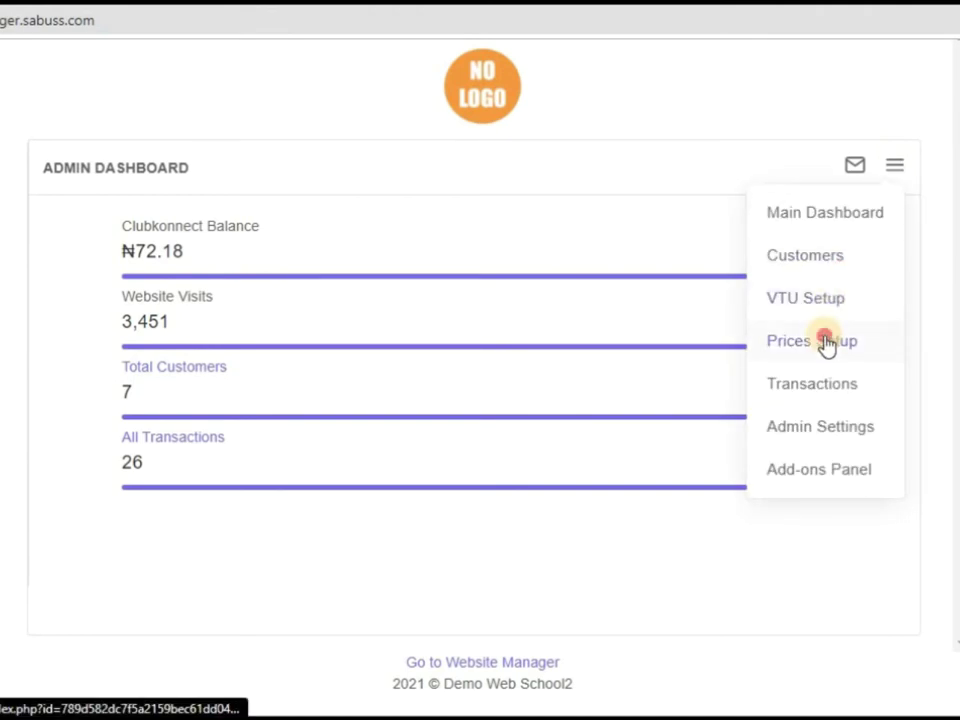
left_click(827, 343)
left_click(298, 230)
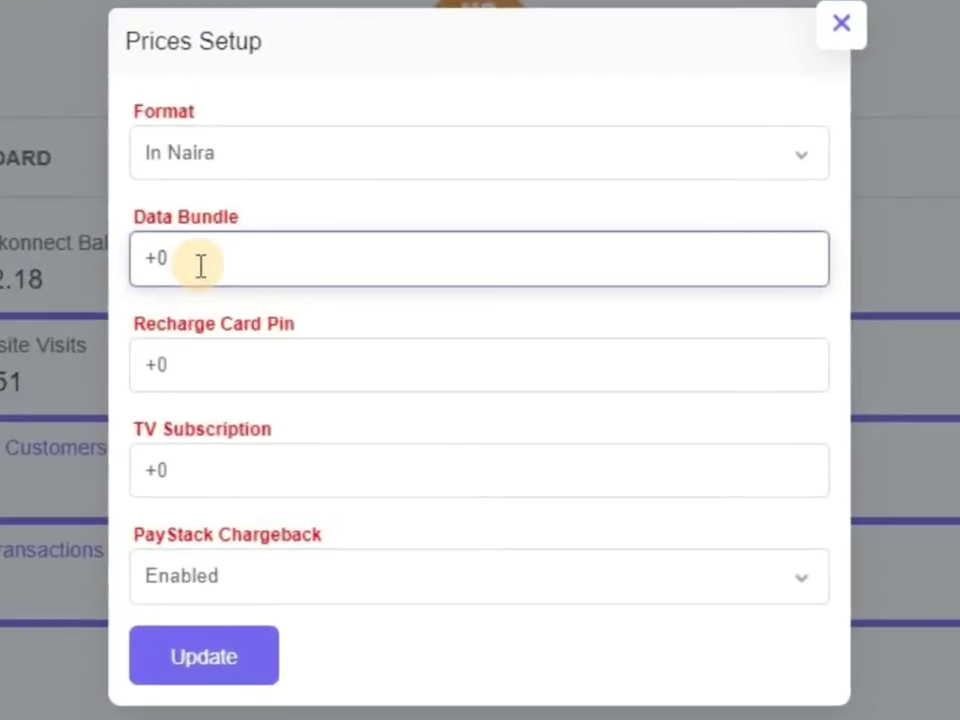
key("BackSpace")
type("4")
key("Return")
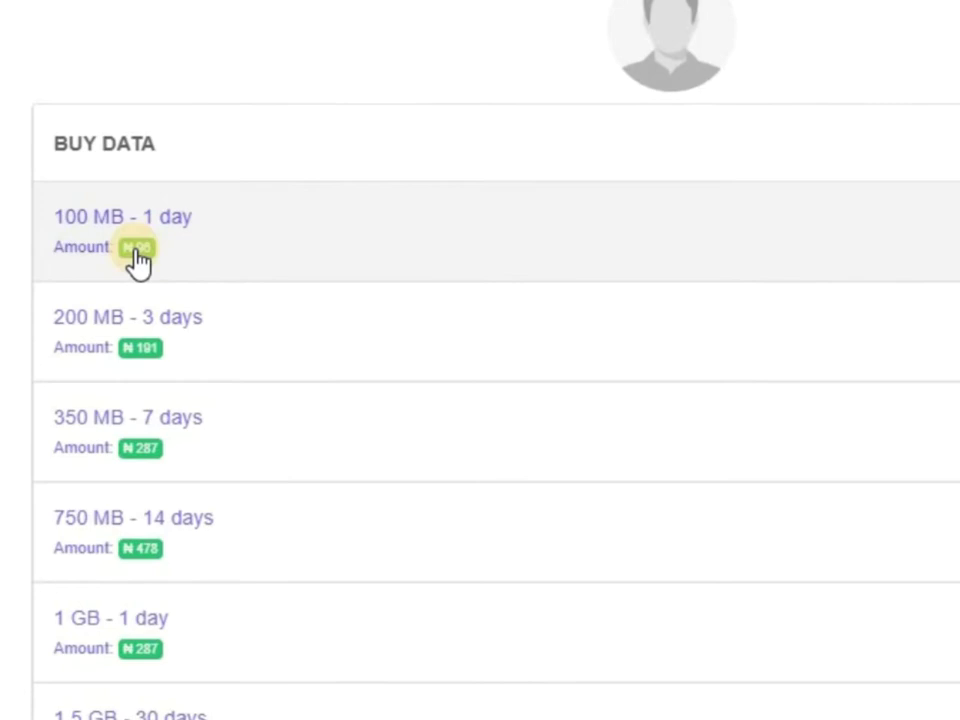
- Reload the Buy Data frame in the customer dashboard to check plan prices with the +4 adjustment
left_click(167, 247)
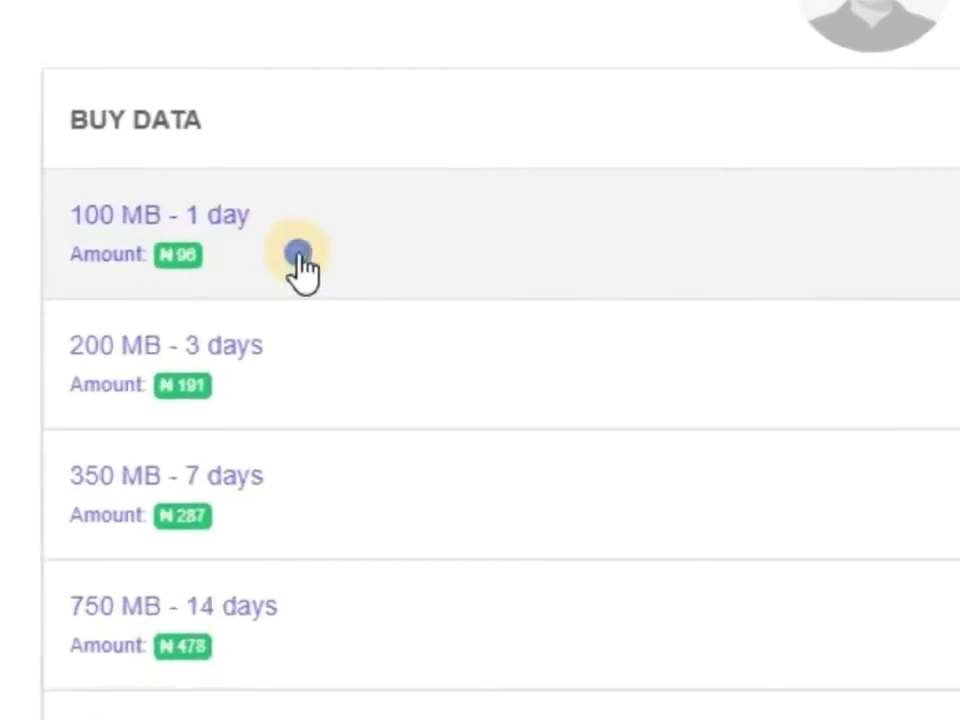
right_click(298, 256)
right_click(443, 104)
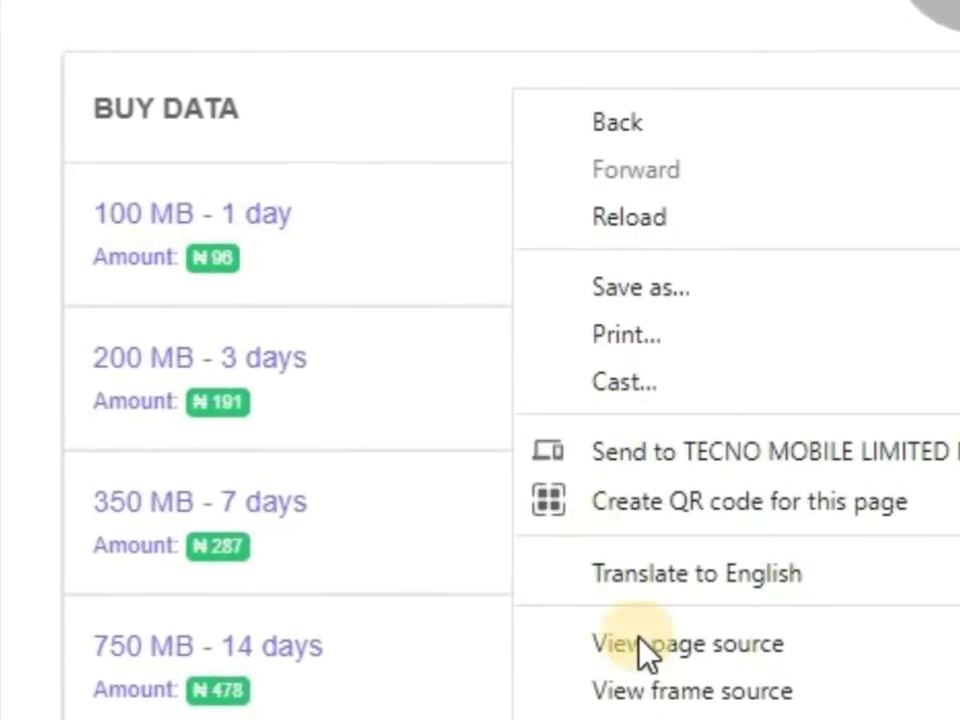
left_click(700, 716)
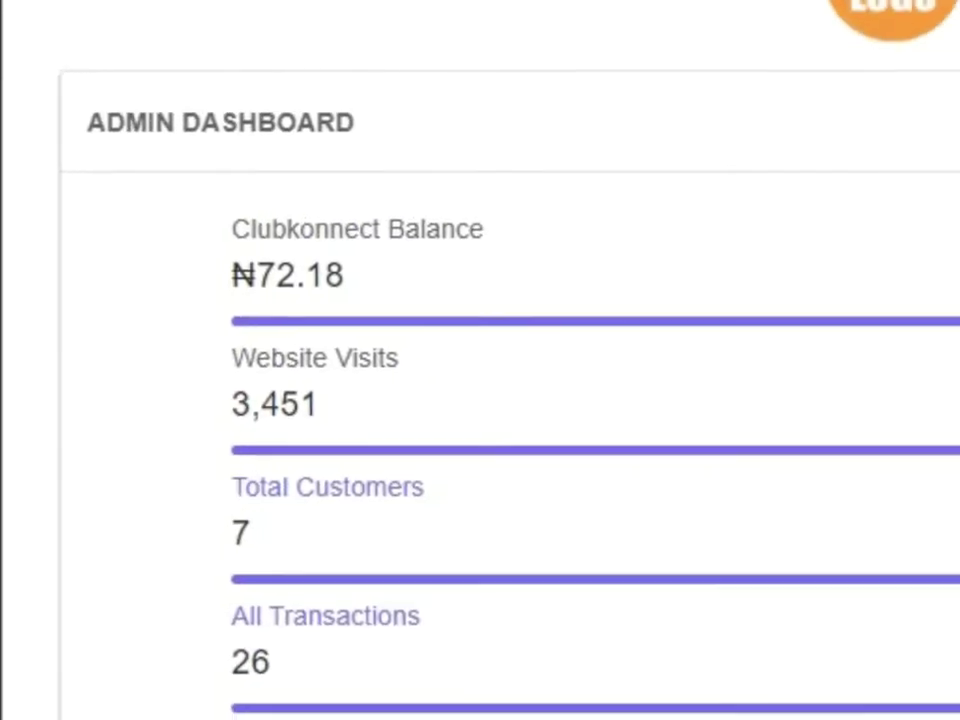
- Back in the admin dashboard's Prices Setup, set the Data Bundle price adjustment to -4 and save it
left_click(872, 398)
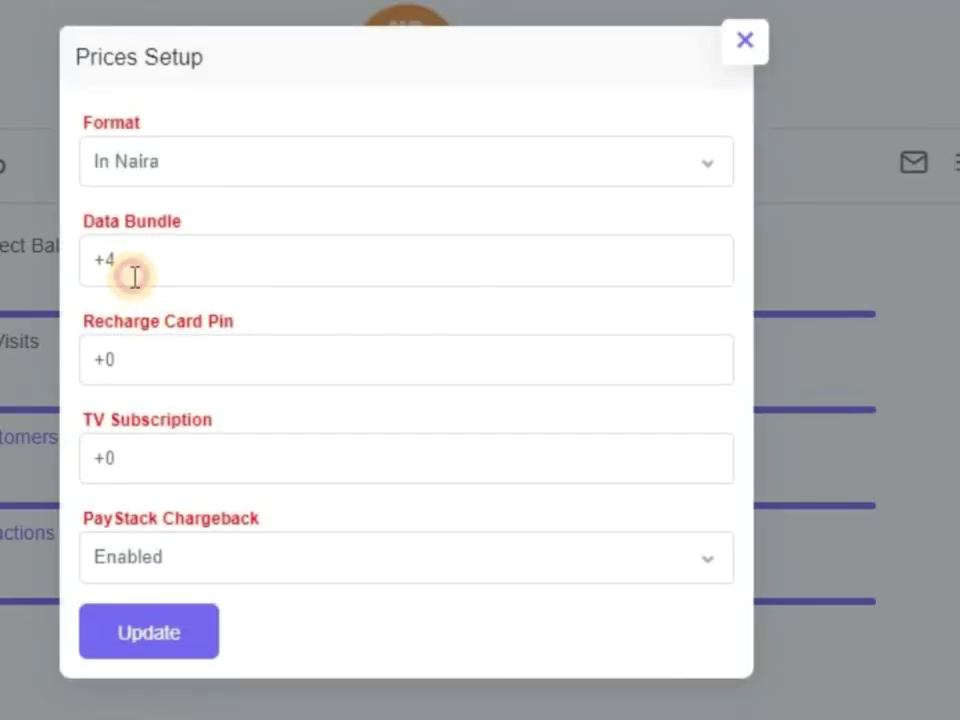
left_click(134, 278)
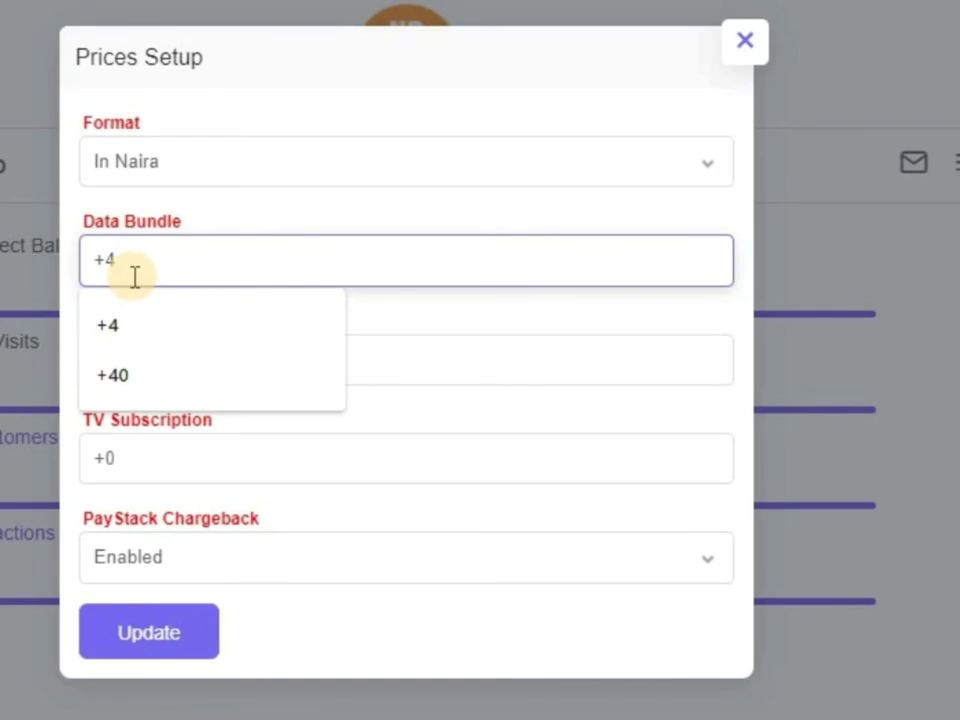
key("BackSpace")
key("BackSpace")
type("-4")
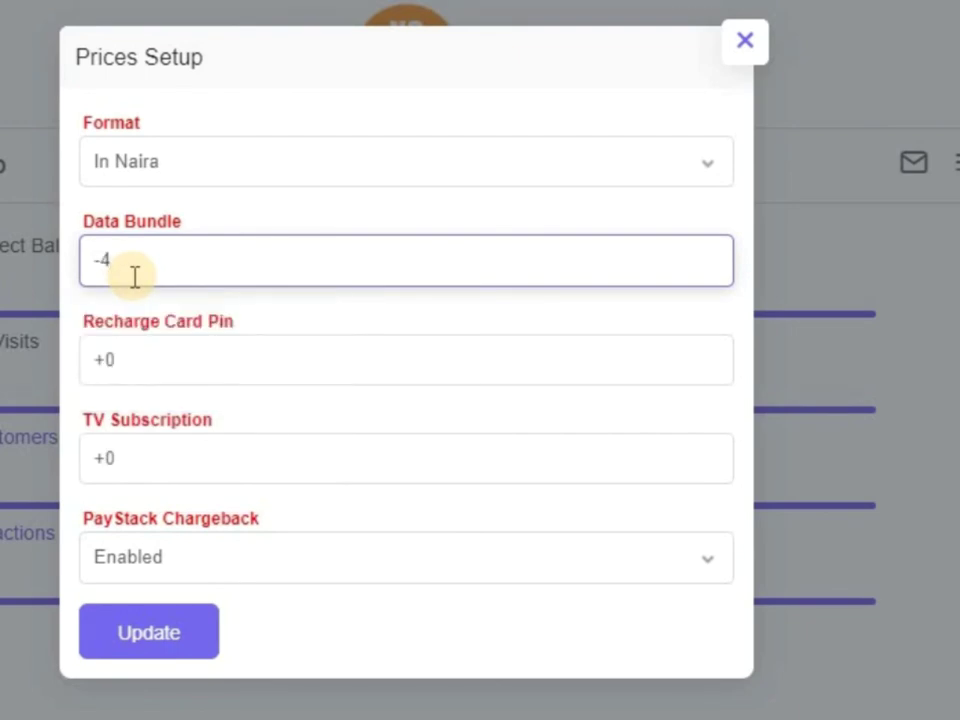
key("Return")
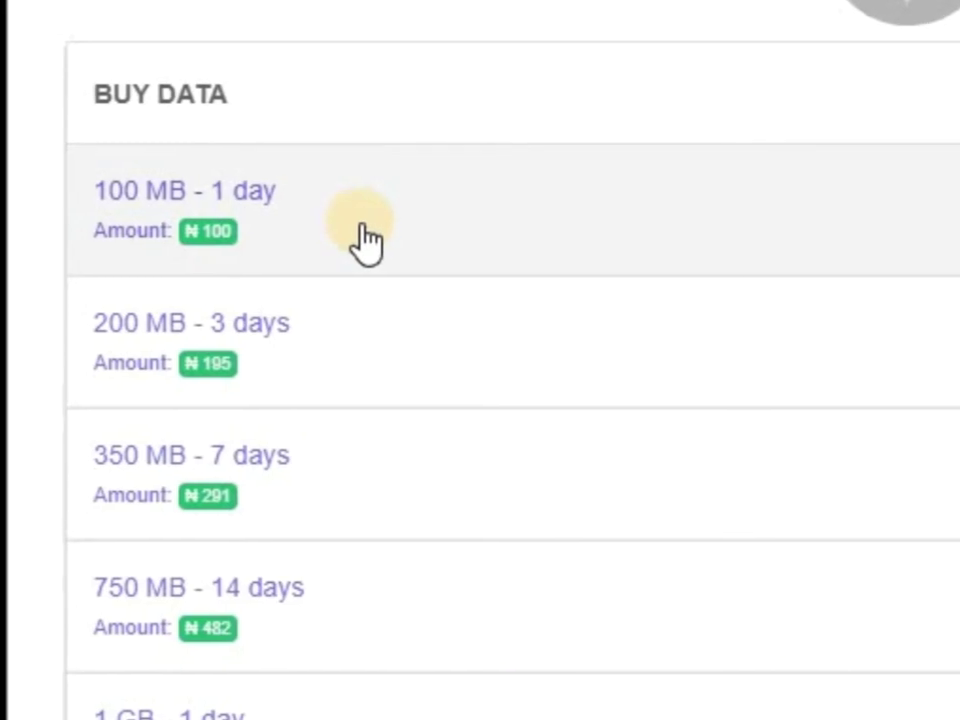
- Reload the customer's Buy Data frame to check plan prices with the -4 adjustment
right_click(422, 260)
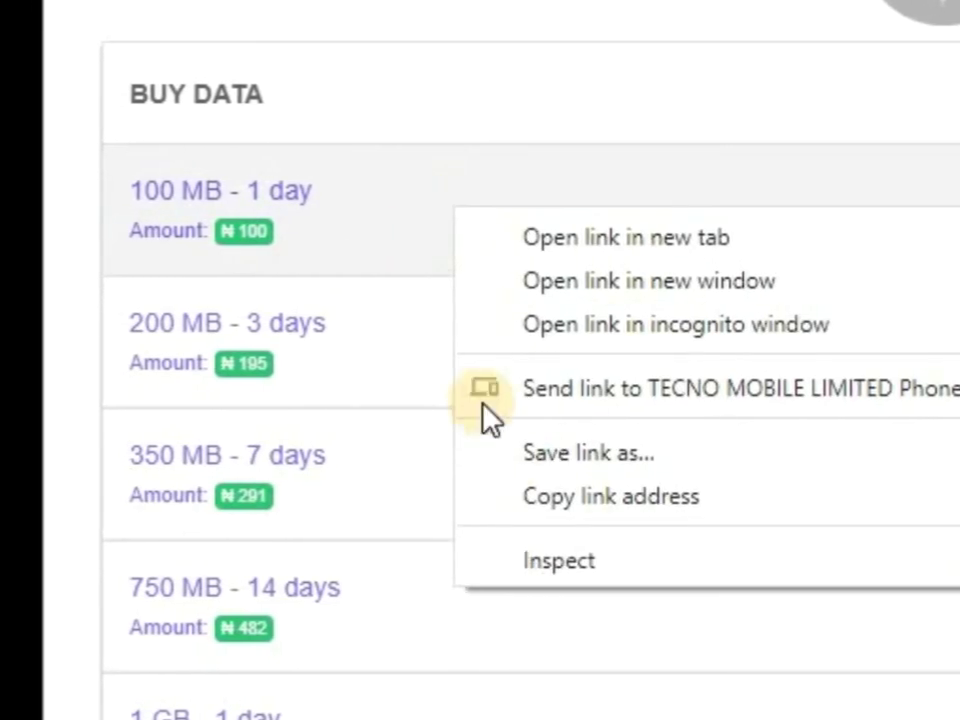
right_click(506, 40)
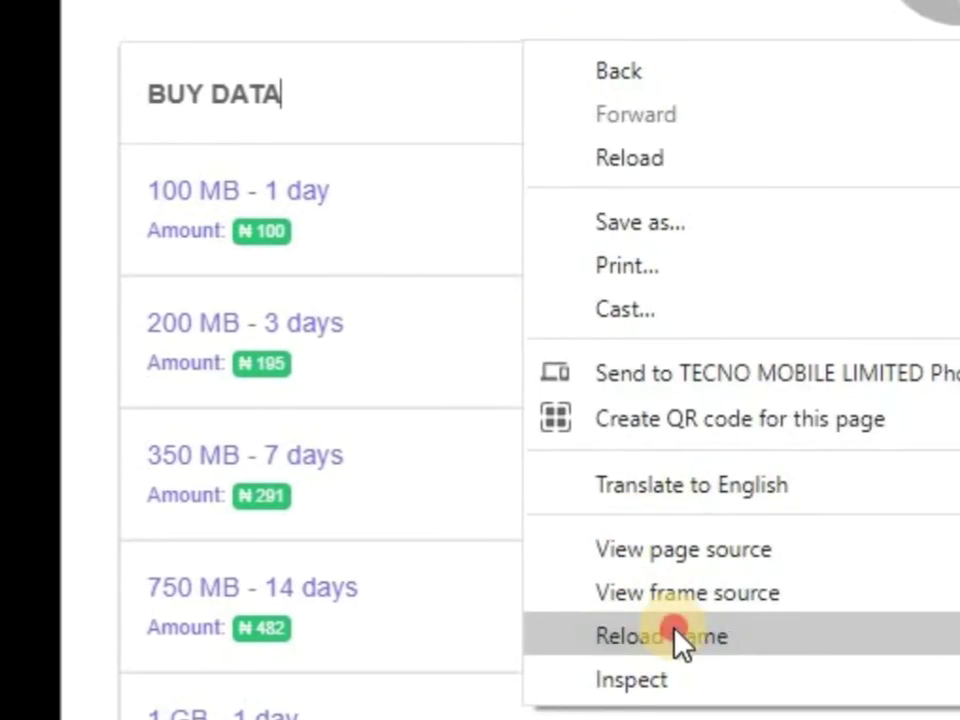
left_click(676, 636)
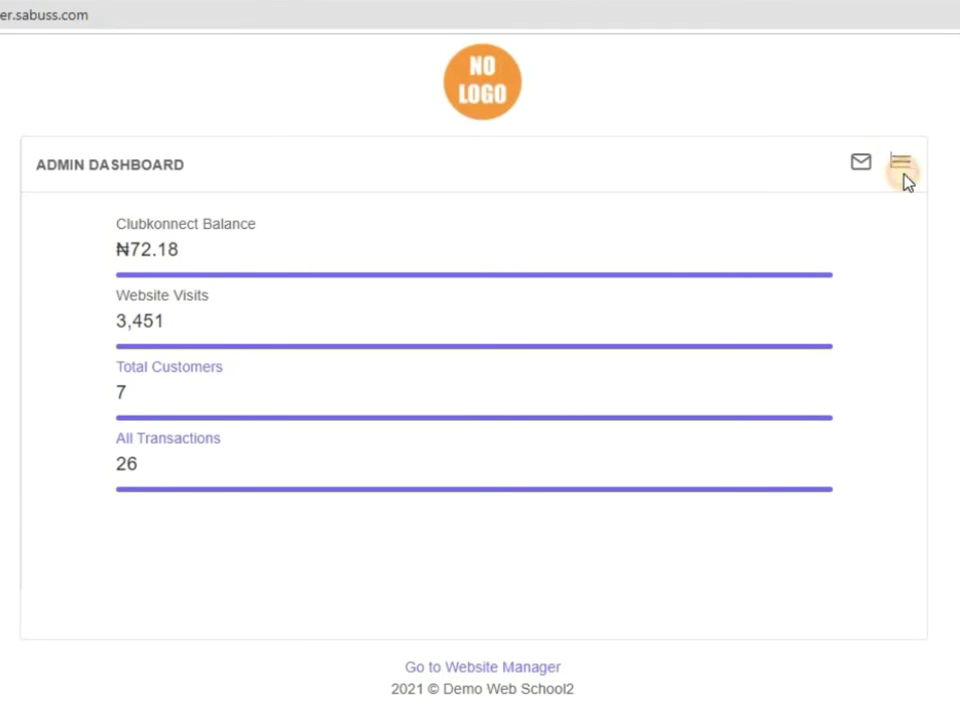
- In the admin dashboard's Prices Setup, change the price format to In Percentage and save the form
left_click(903, 166)
left_click(821, 360)
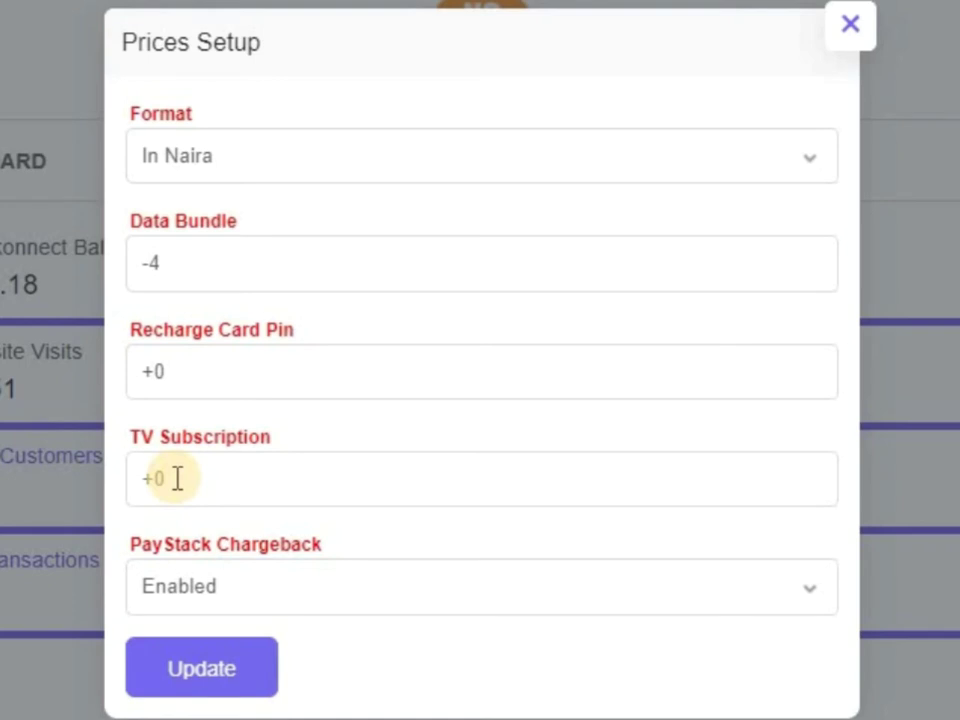
left_click(193, 167)
left_click(221, 235)
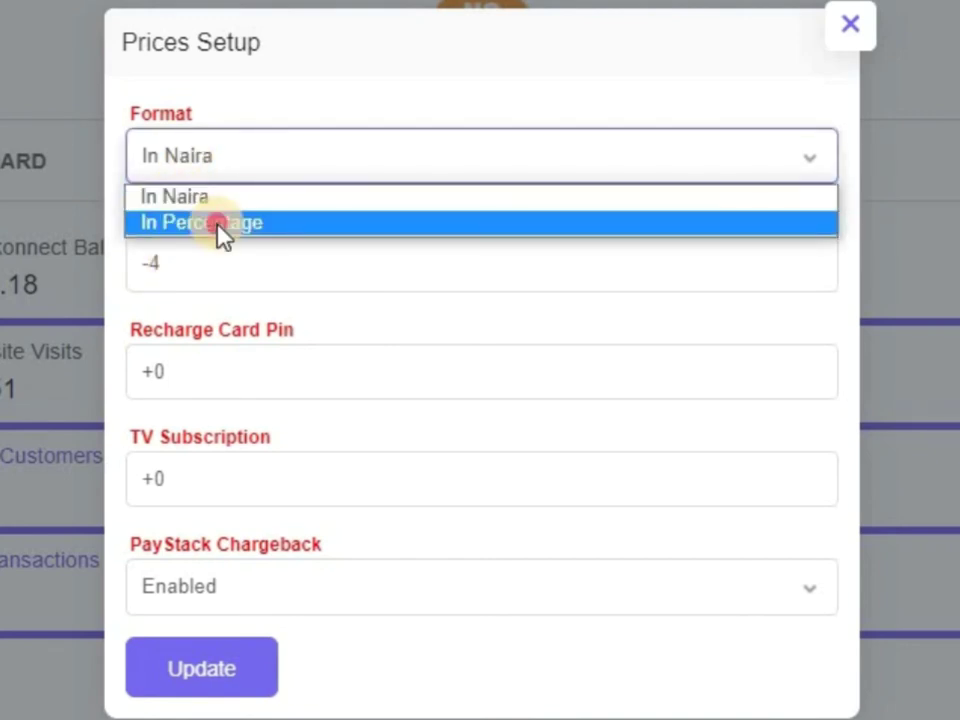
left_click(189, 662)
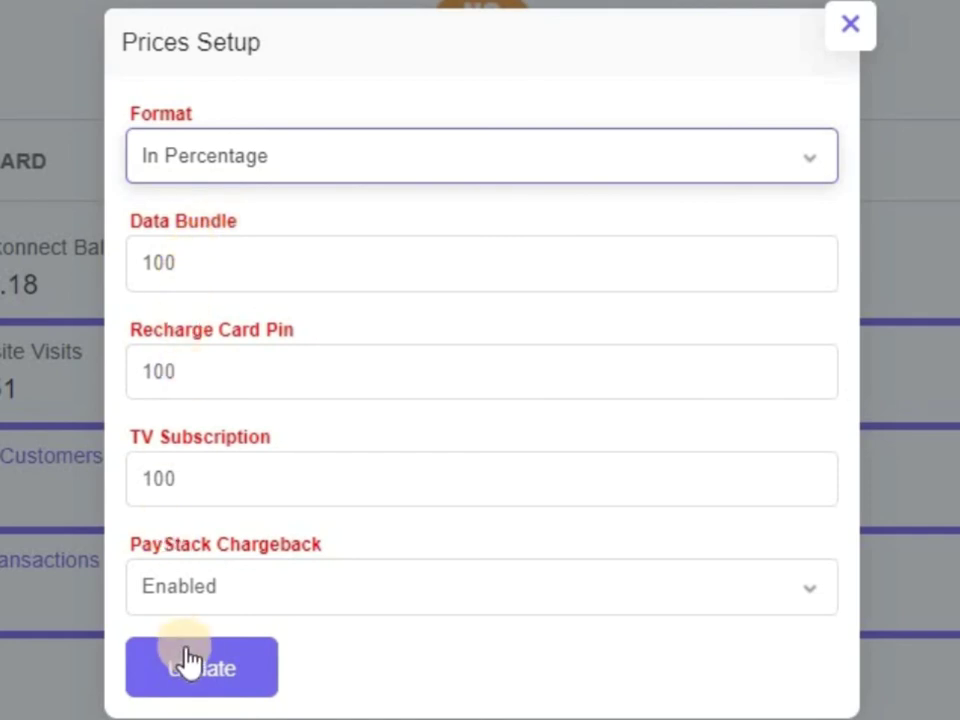
left_click(199, 668)
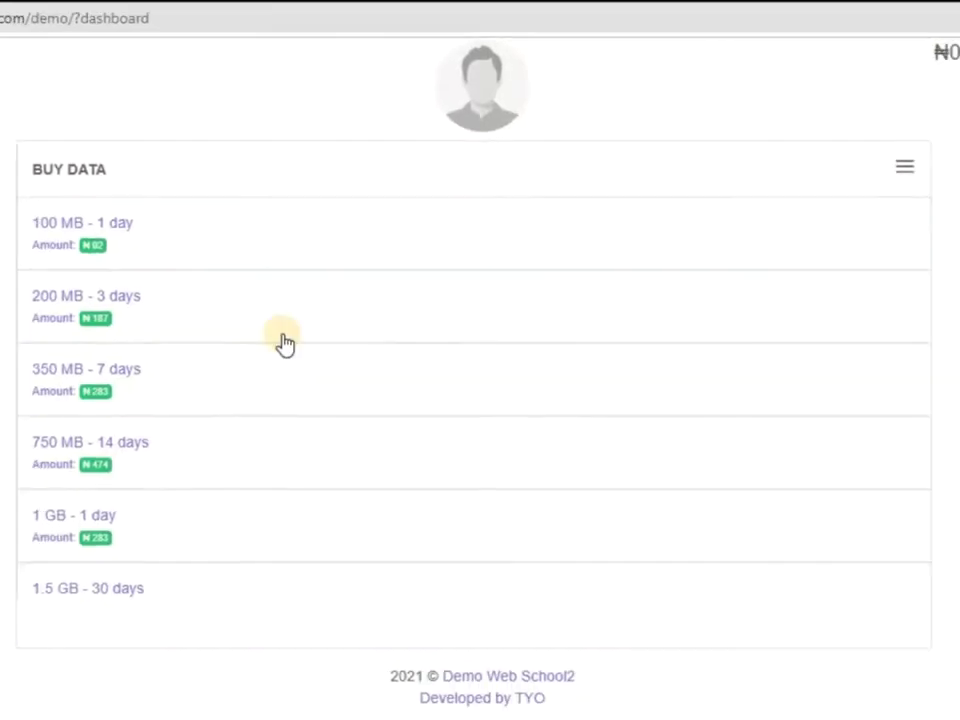
- Reload the customer's Buy Data frame to check plan prices under the percentage format
right_click(289, 334)
right_click(294, 256)
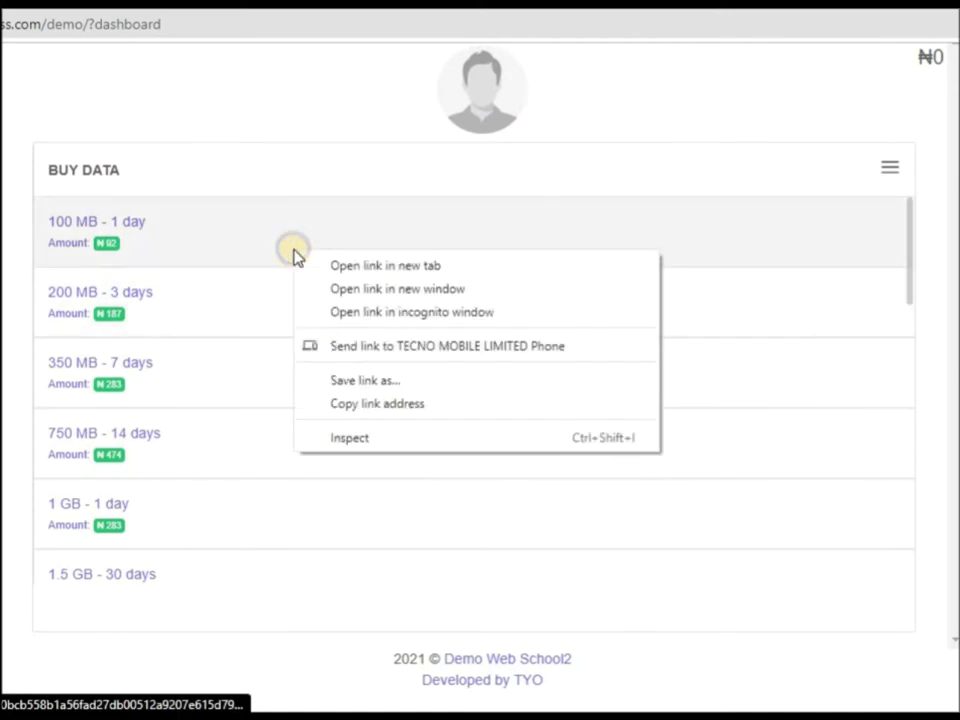
right_click(276, 166)
left_click(364, 481)
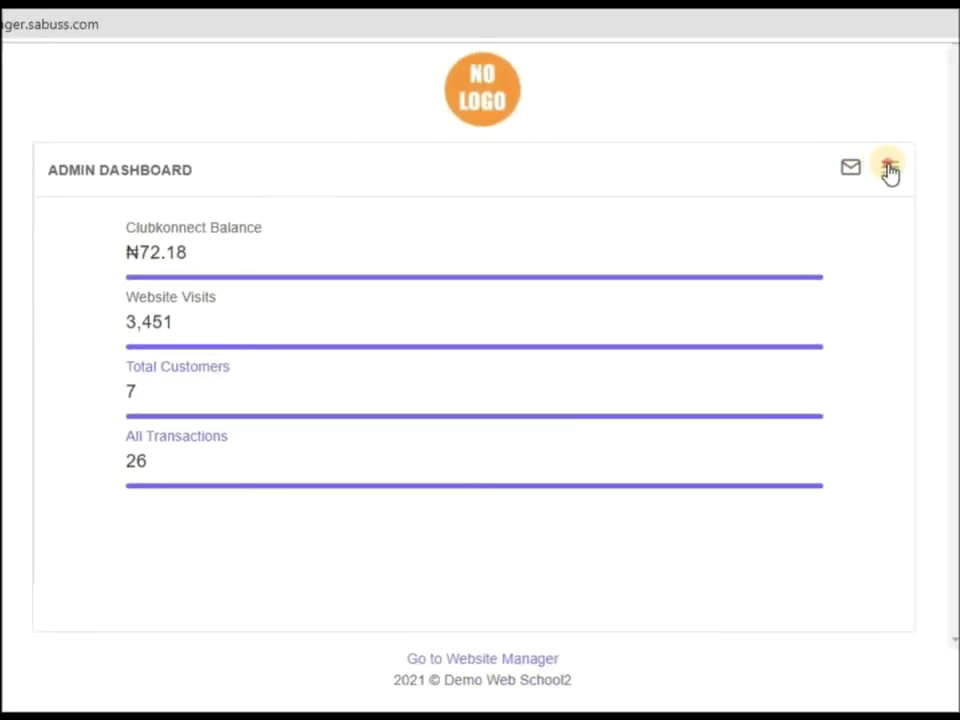
- In the admin dashboard's Prices Setup, set the Data Bundle percentage to 102
left_click(889, 170)
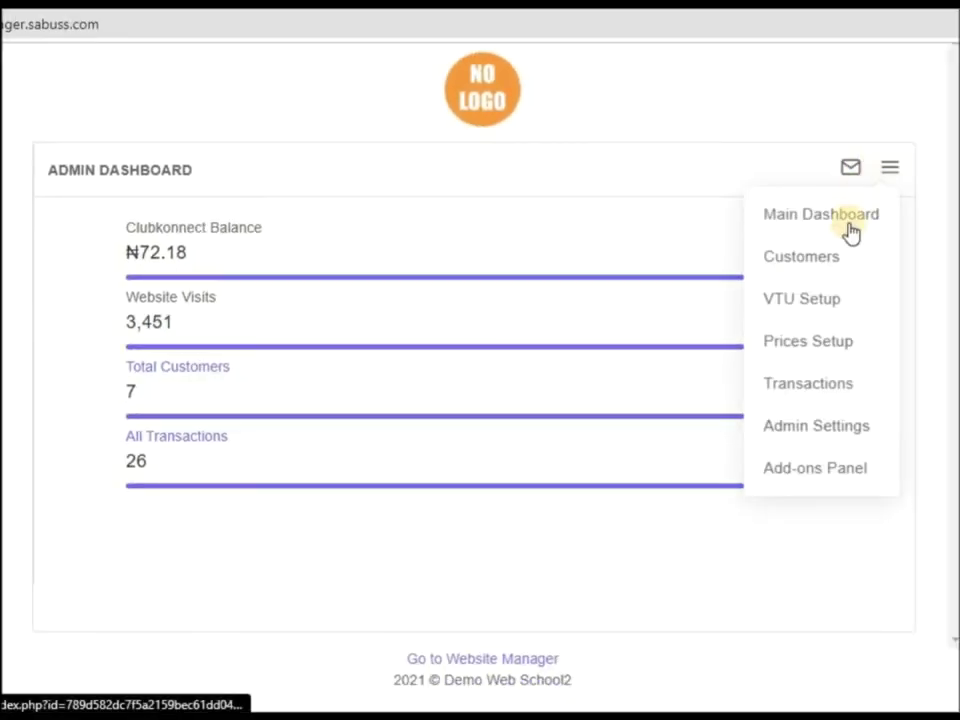
left_click(814, 353)
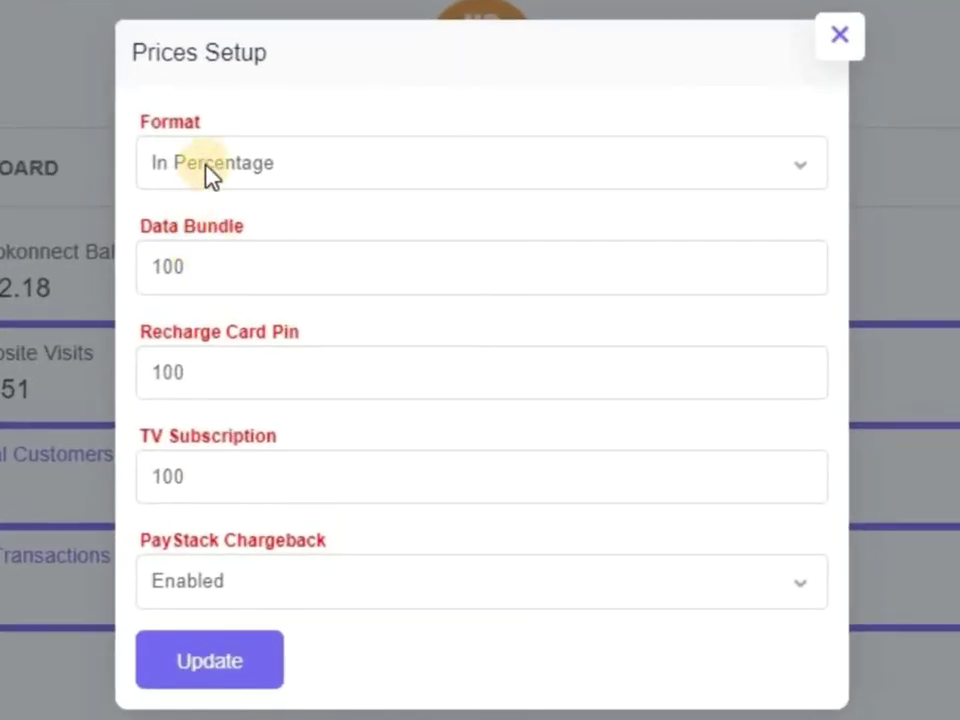
left_click(209, 260)
key("BackSpace")
type("2")
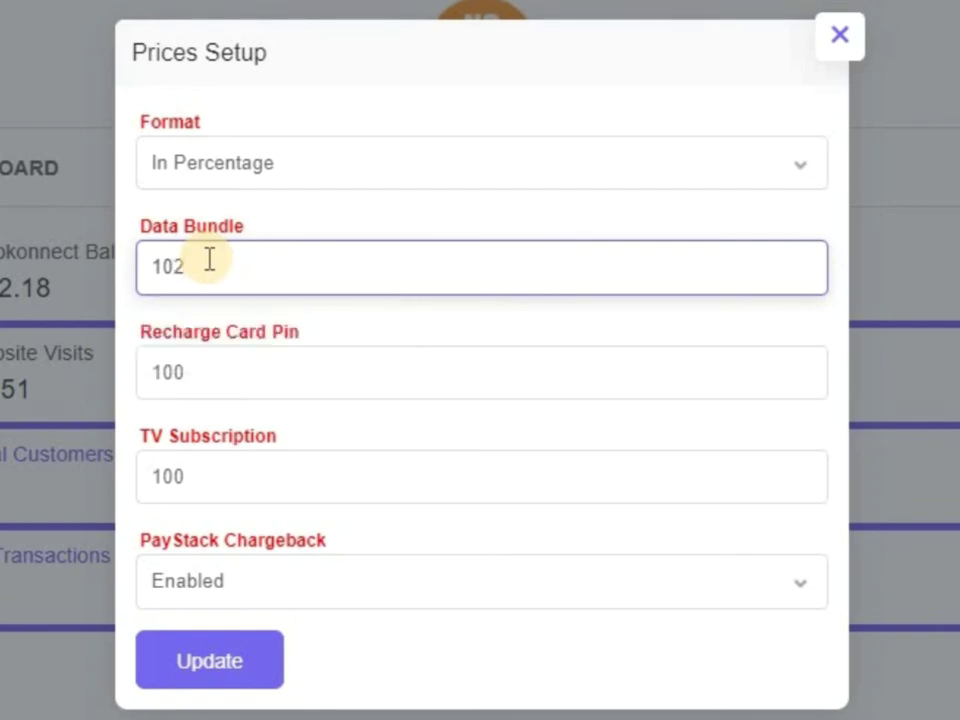
- Set both the Recharge Card Pin and TV Subscription percentages to 102
key("Tab")
key("Right")
key("BackSpace")
type("2")
key("Tab")
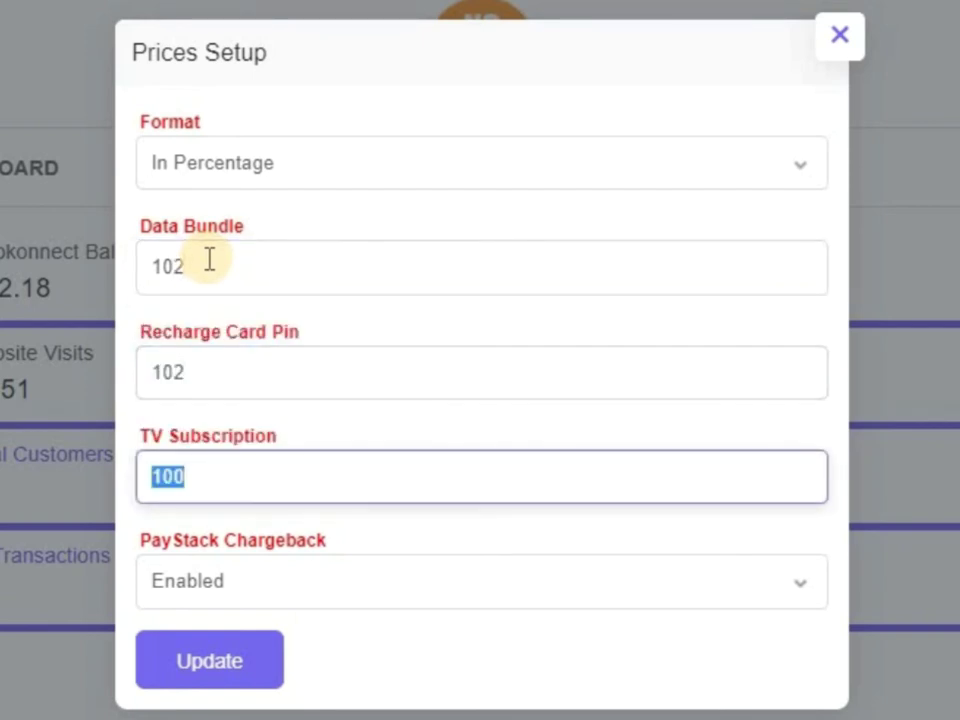
key("Right")
key("BackSpace")
type("2")
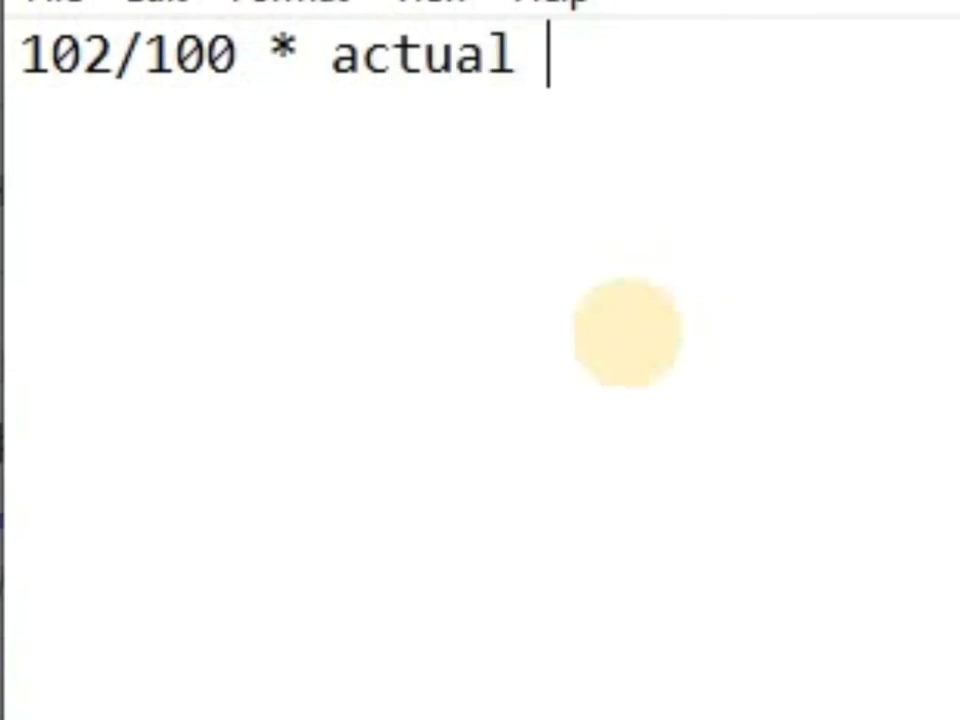
- In the text editor, complete the formula "102/100 * actual price" and add the worked example "1.02 * 96 = 97.92" below it
type("price")
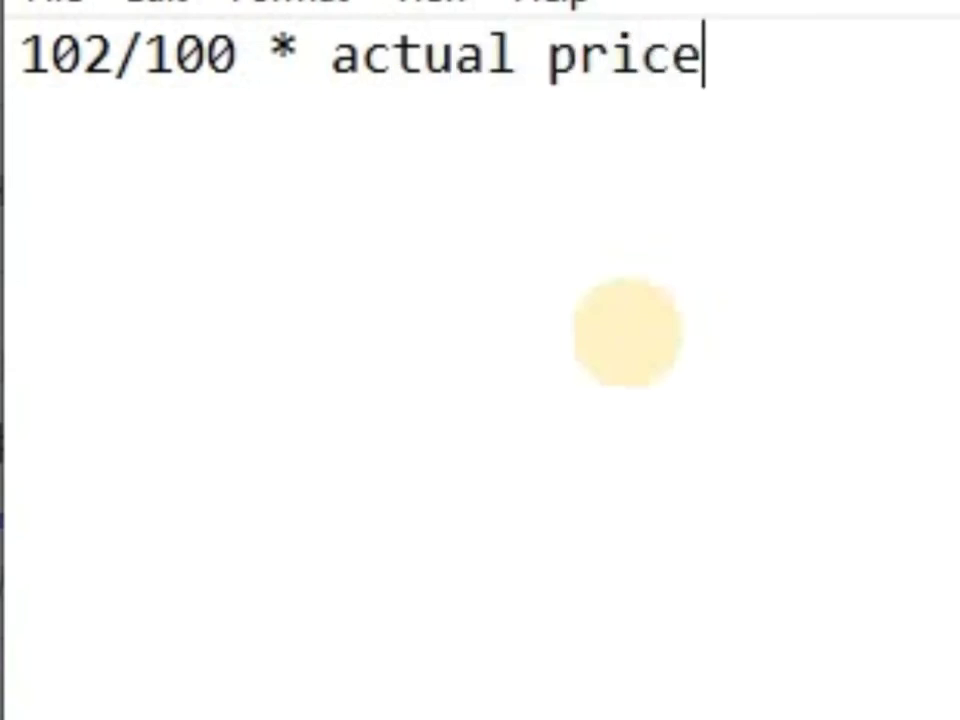
key("Return")
key("Return")
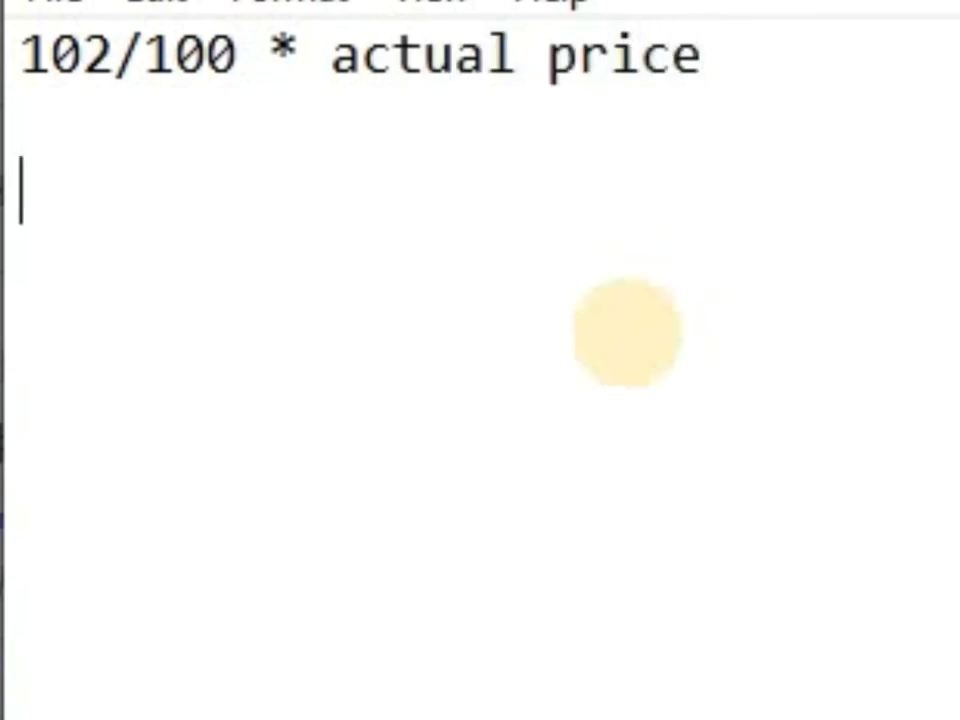
left_click(233, 182)
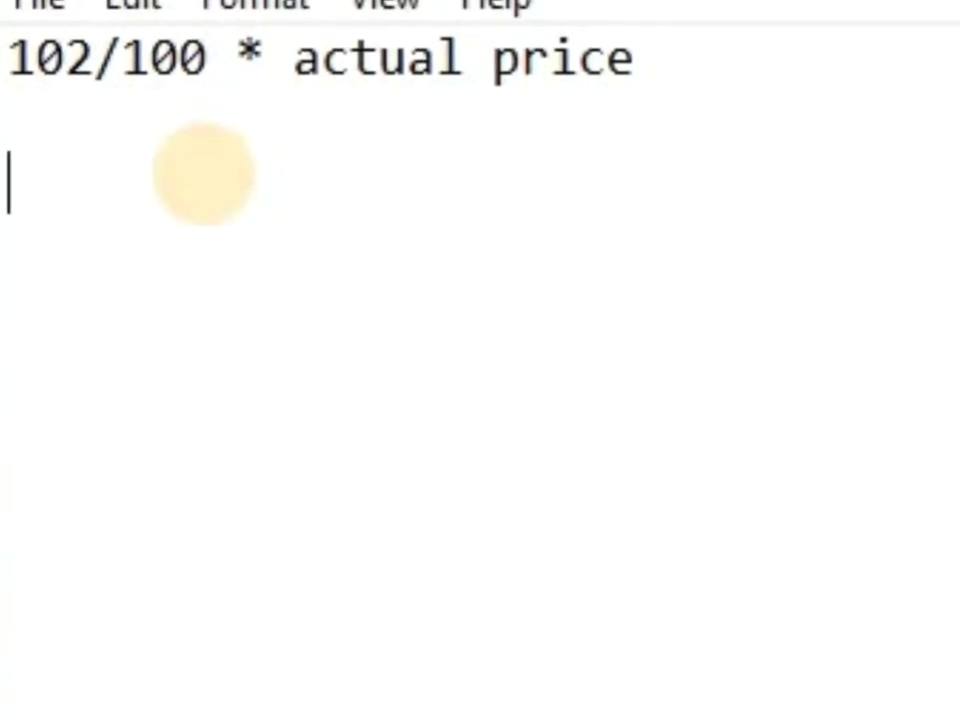
type("1.02")
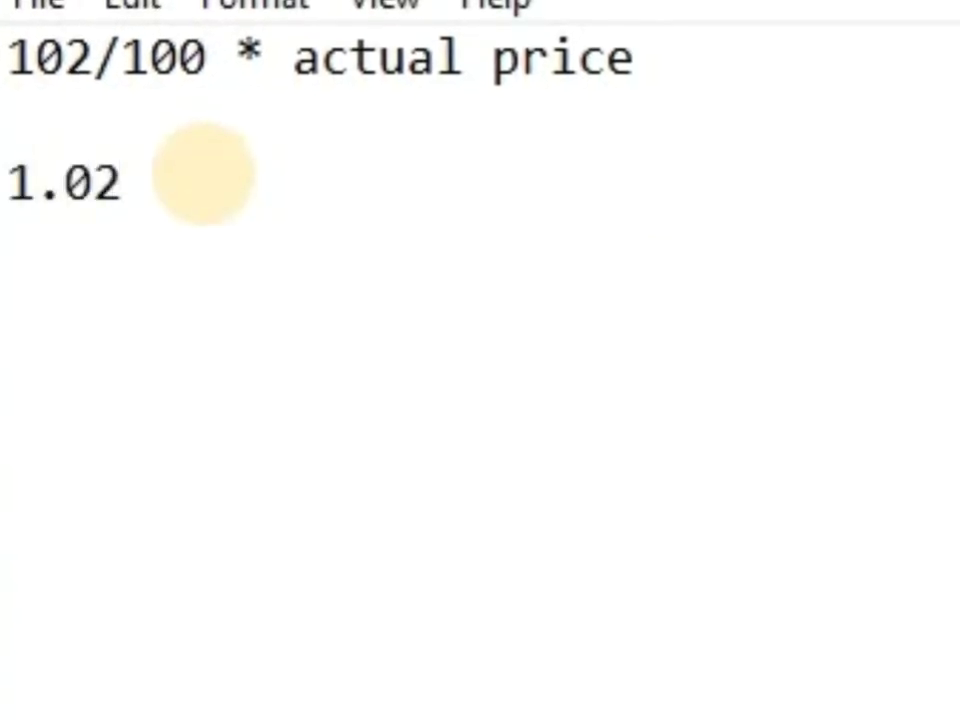
type(" * 96 ")
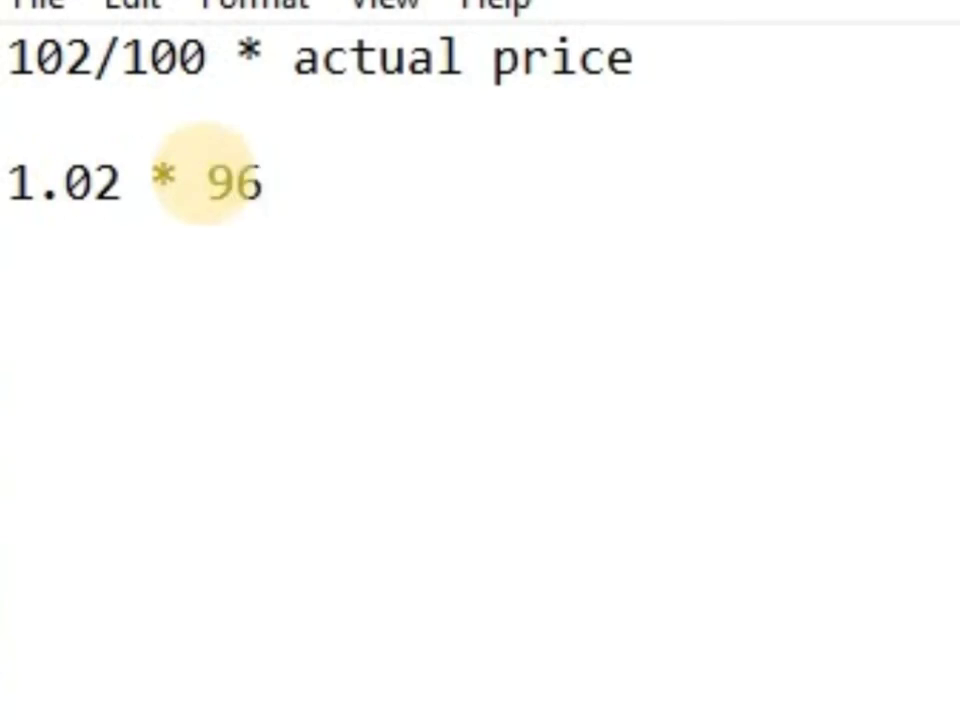
type("=")
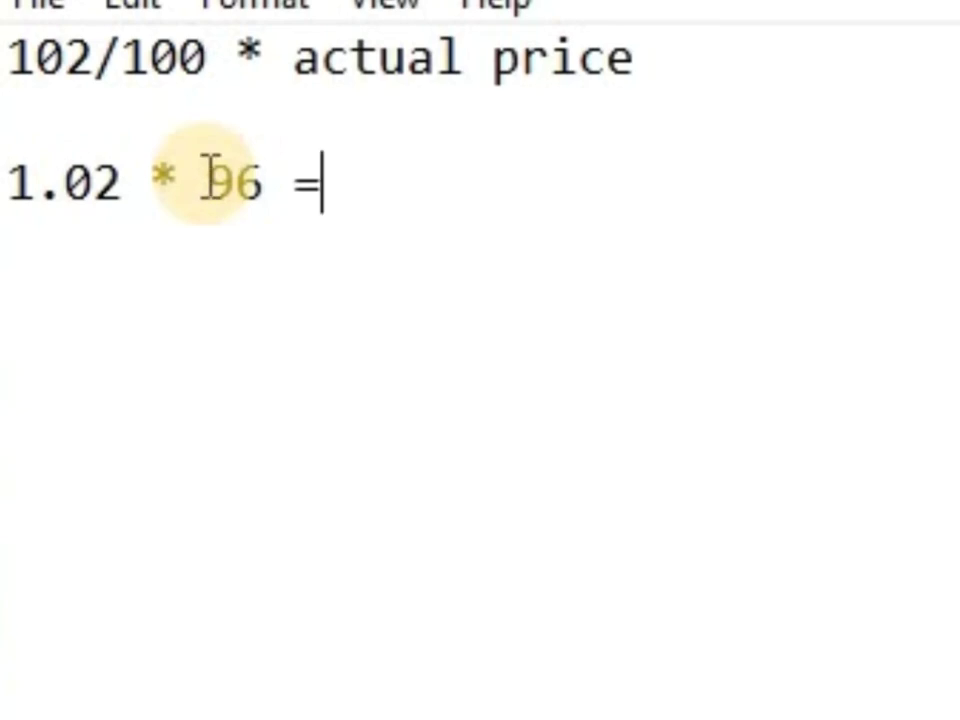
type(" 97")
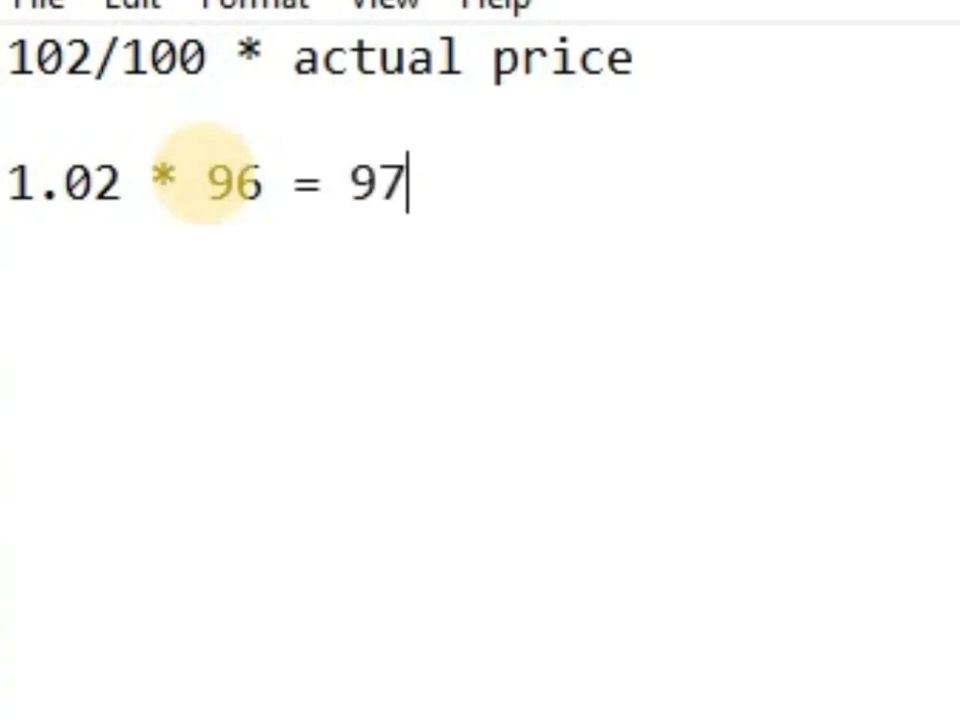
type(".92")
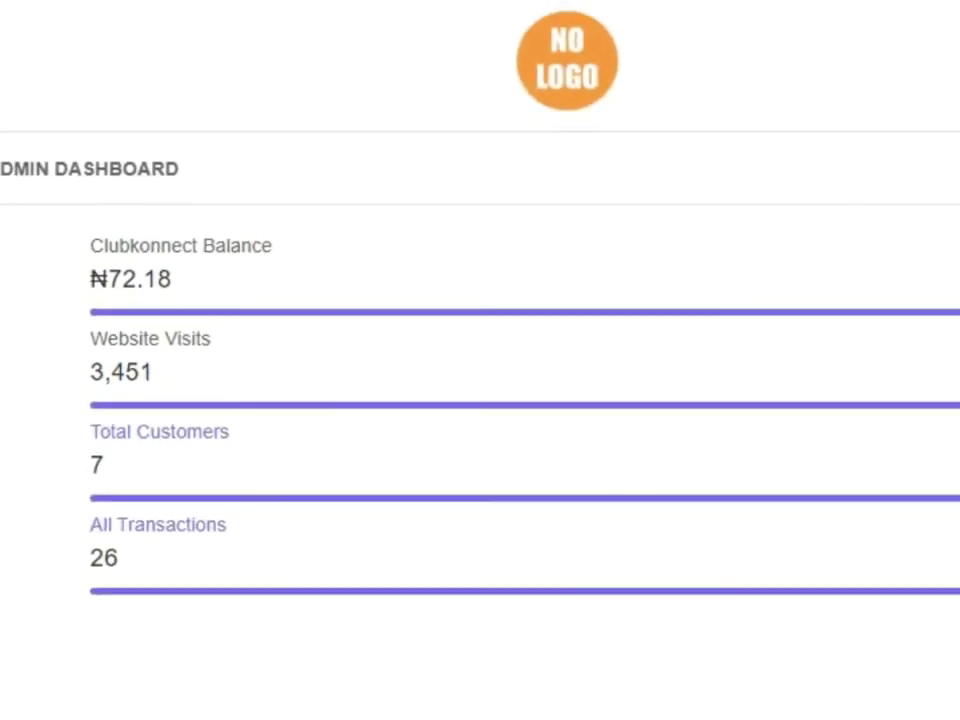
- Return to the admin dashboard's Prices Setup and save the form with the 102 percentages
left_click(899, 162)
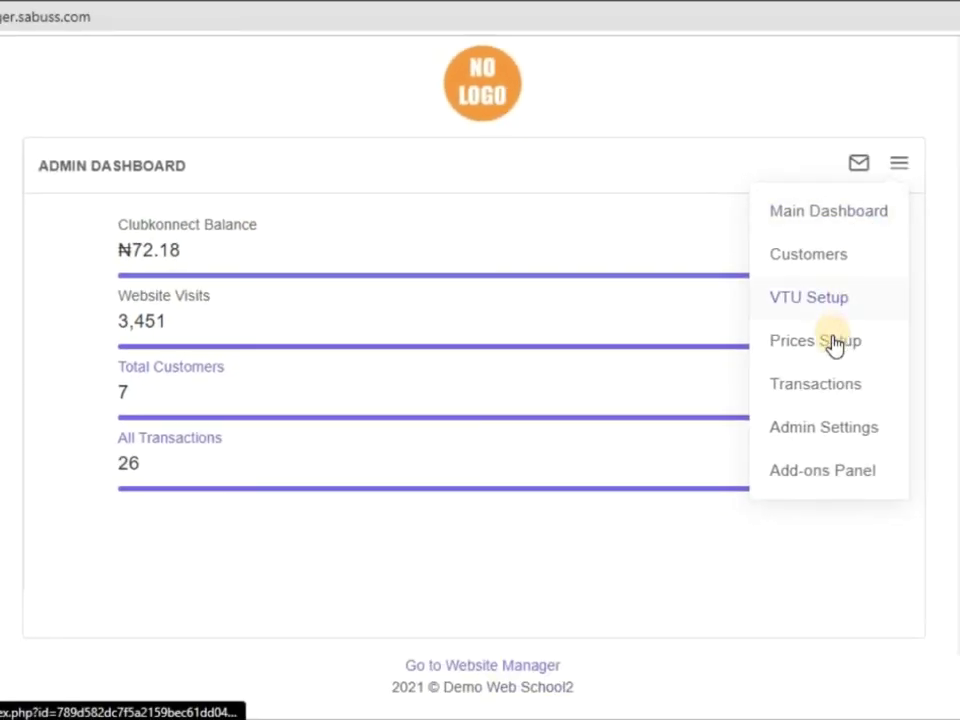
left_click(834, 345)
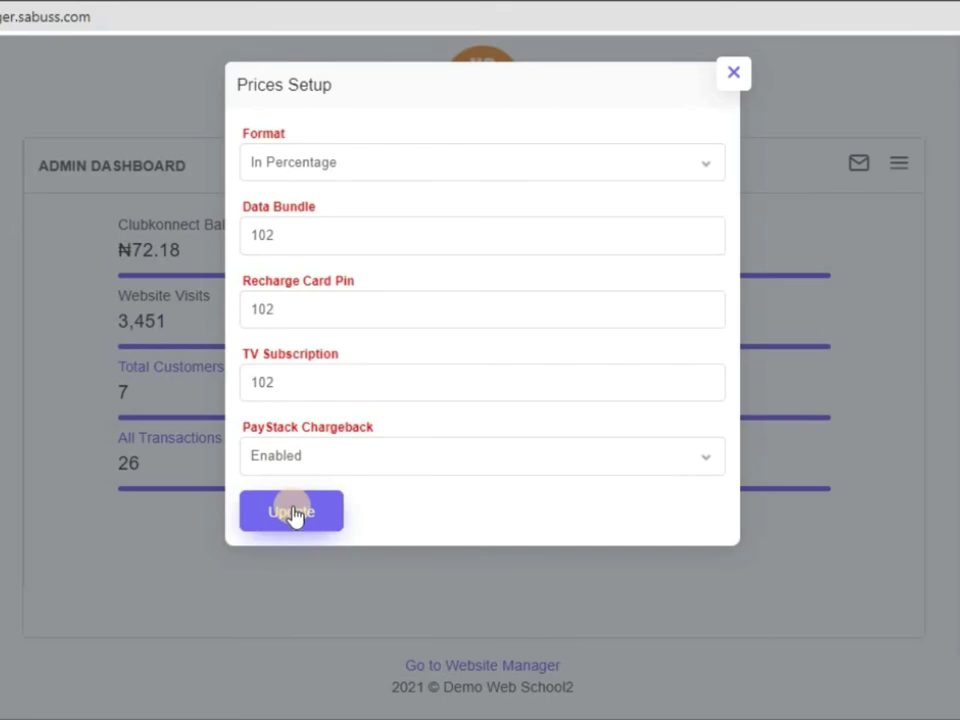
left_click(293, 513)
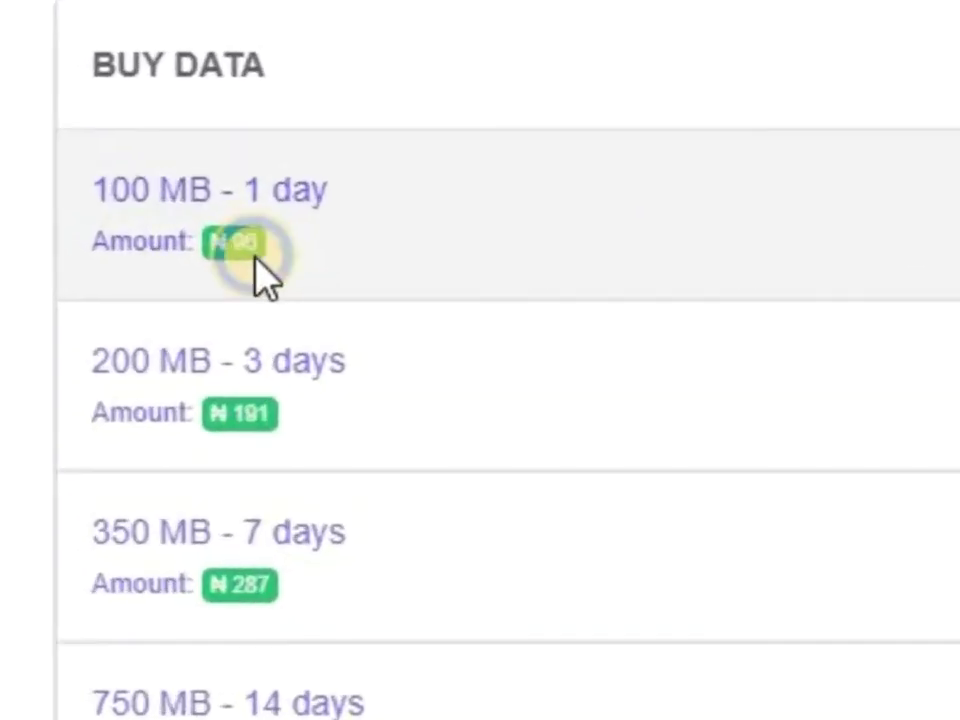
- Reload the customer's Buy Data frame to check plan prices at 102 percent
right_click(255, 258)
right_click(508, 125)
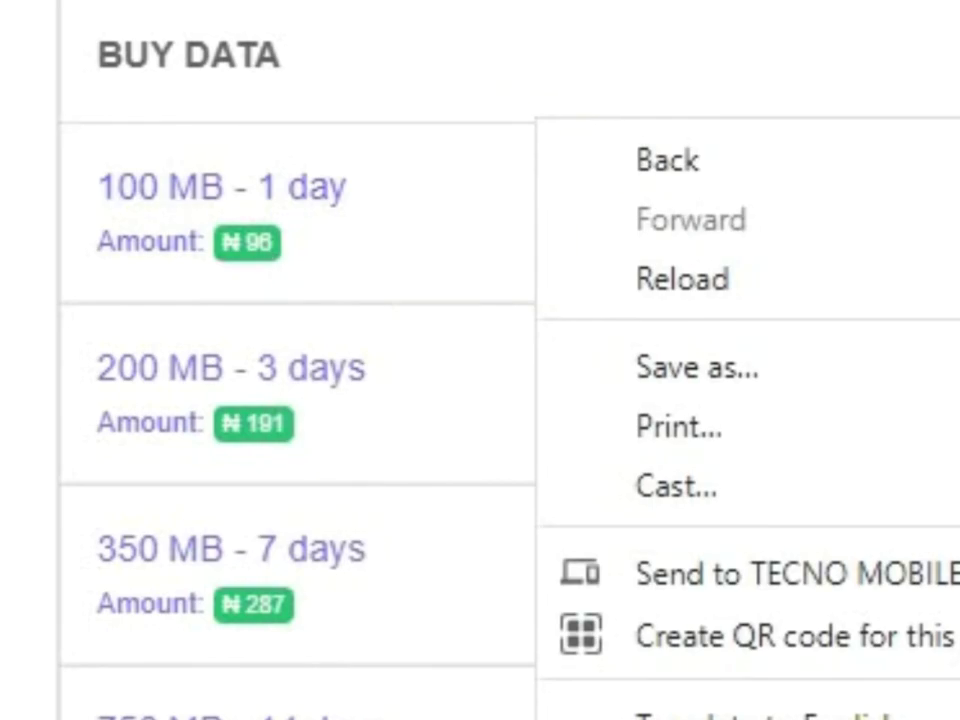
left_click(682, 279)
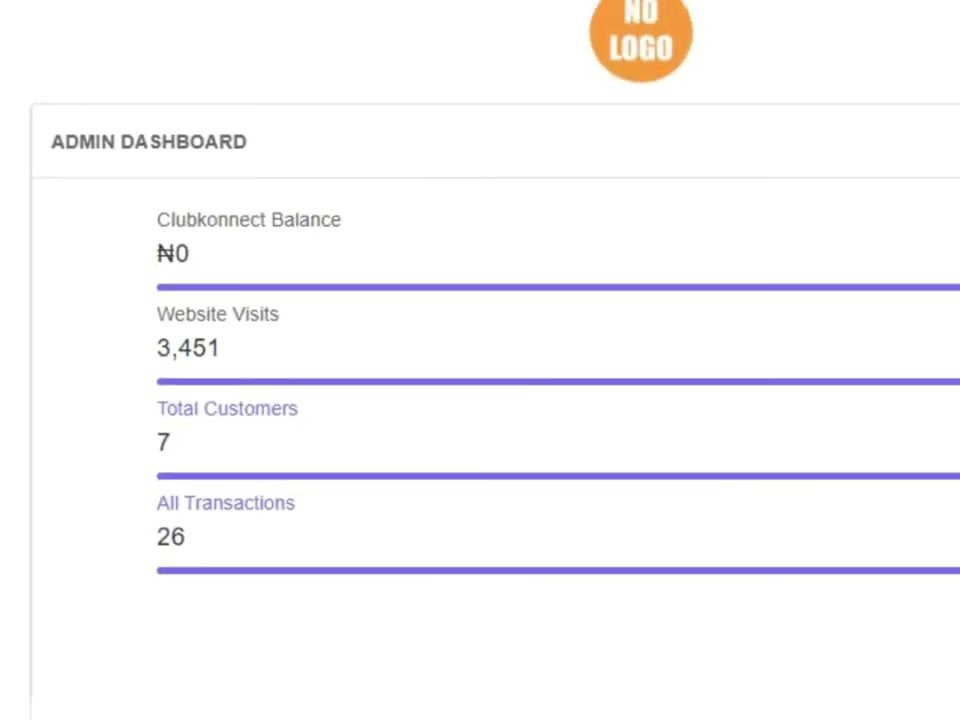
- Reopen Prices Setup in the admin dashboard and enter 99 as the Data Bundle percentage
left_click(898, 163)
left_click(821, 339)
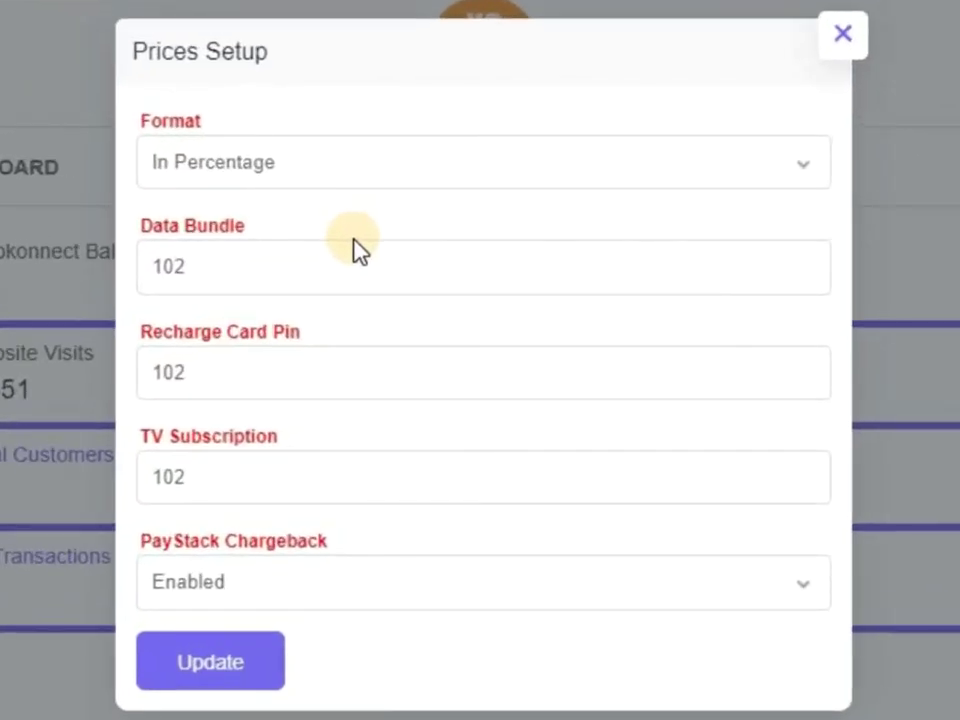
double_click(198, 276)
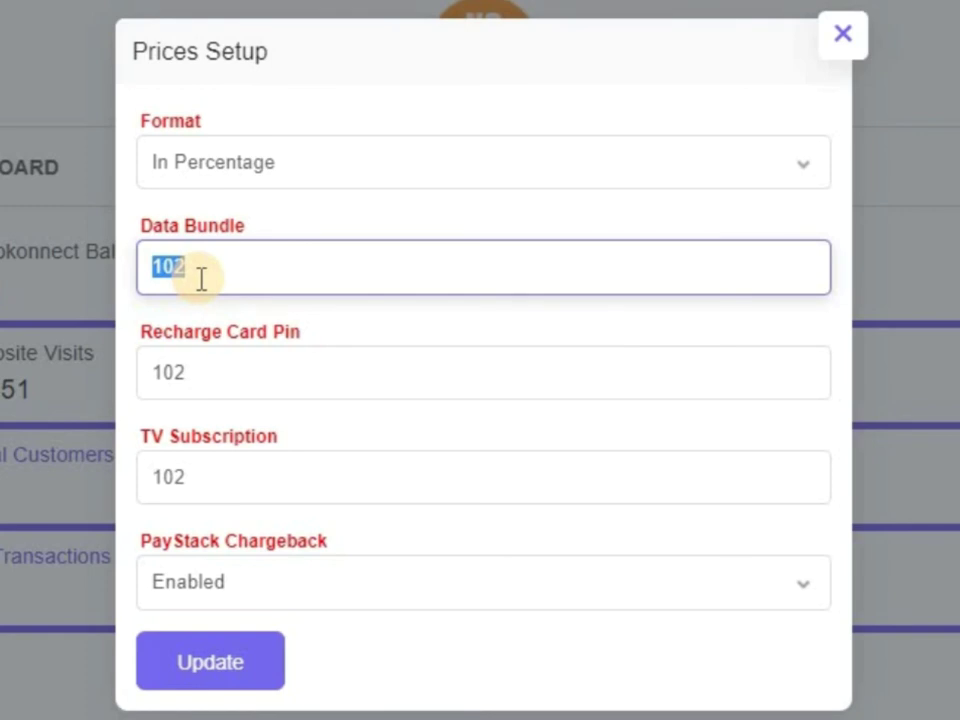
type("99")
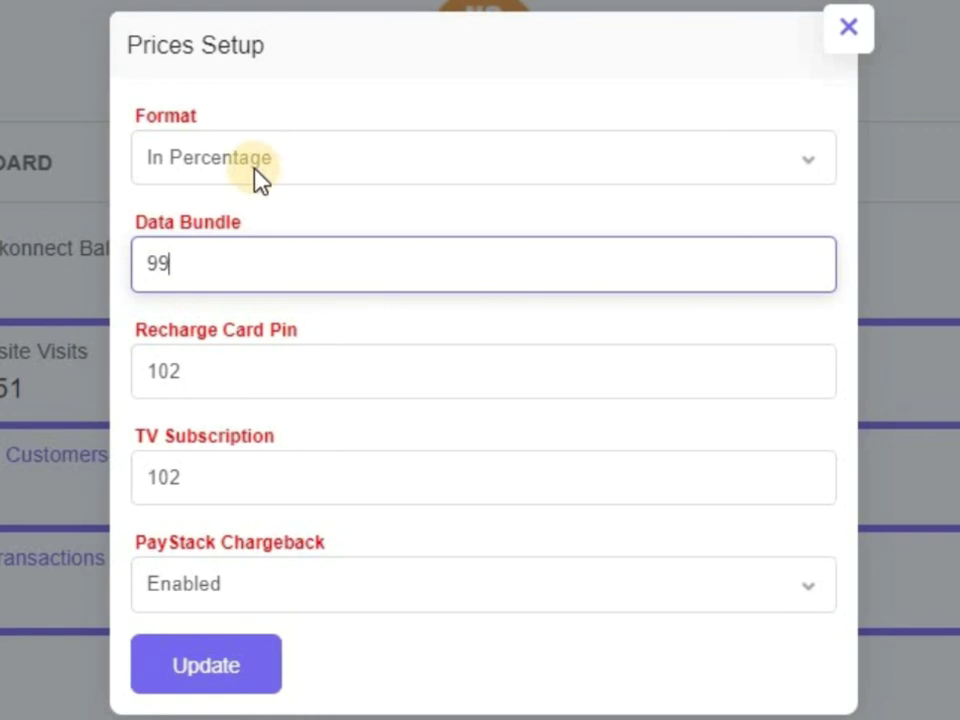
- Replace the Data Bundle percentage with 100
double_click(189, 276)
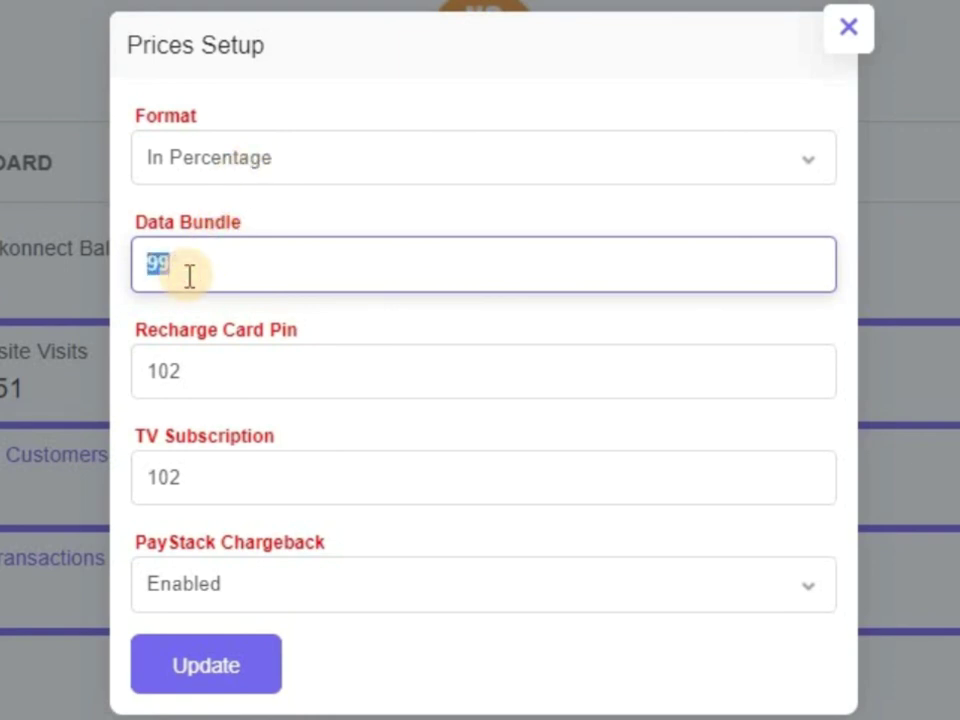
type("100")
key("Tab")
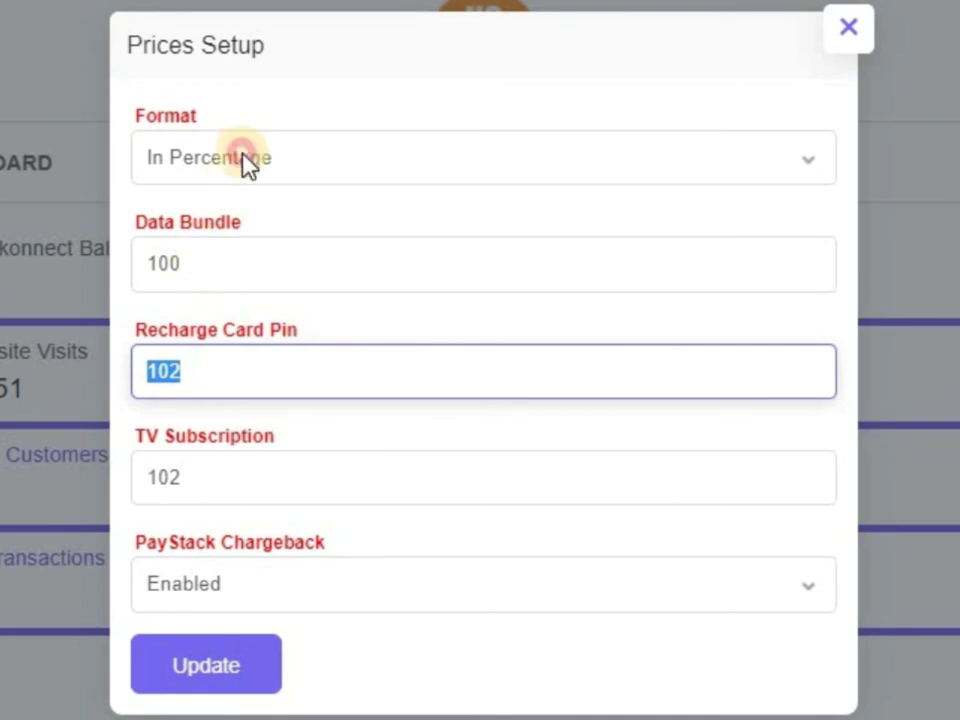
- Switch the price format to In Naira and back to In Percentage to reset all three service prices to 100
left_click(242, 156)
left_click(252, 198)
left_click(264, 176)
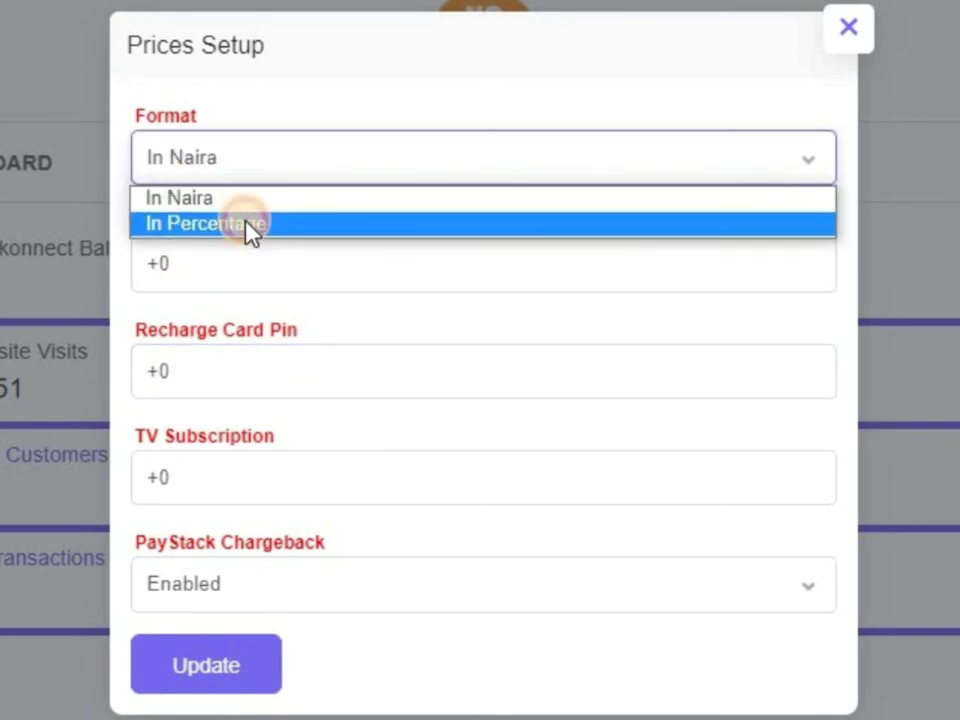
left_click(246, 224)
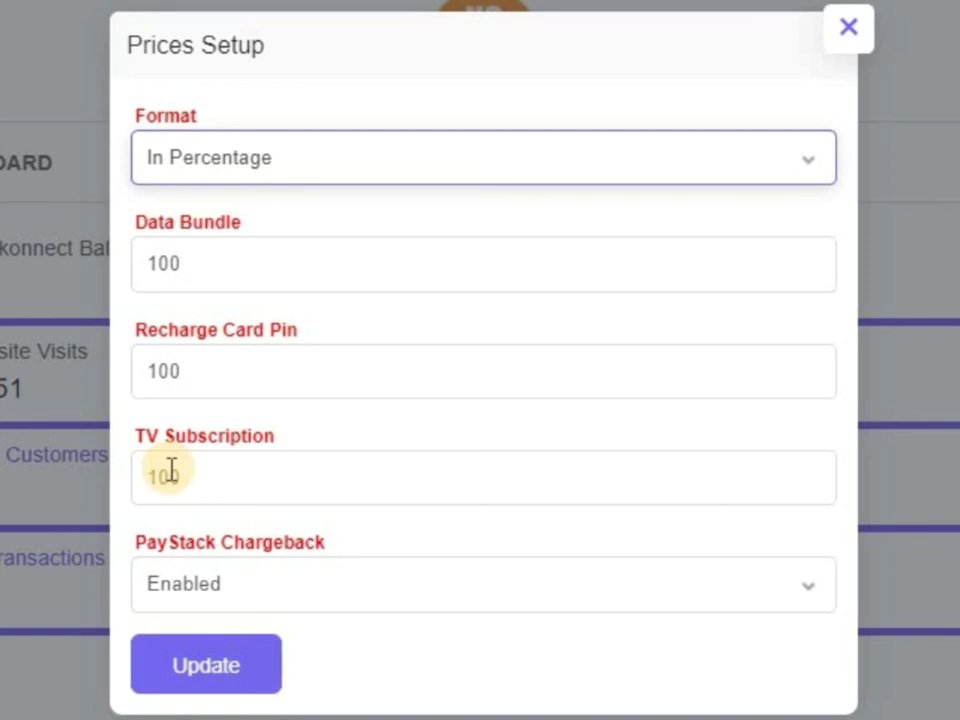
- Enter 10 as the Data Bundle percentage in place of the default
left_click(214, 261)
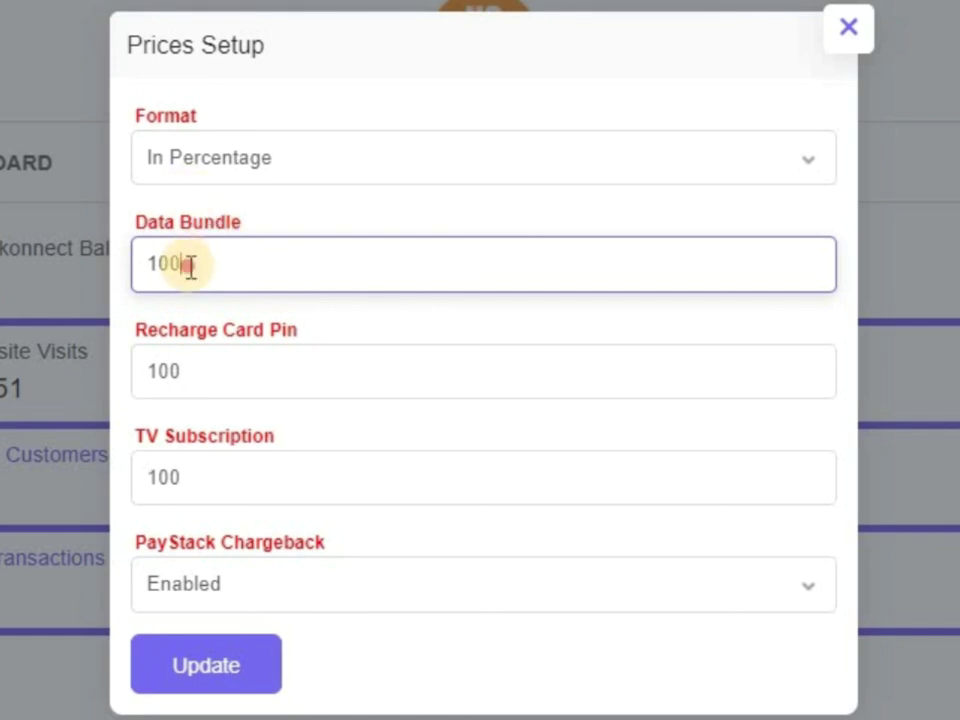
left_click_drag(189, 268, 146, 266)
key("BackSpace")
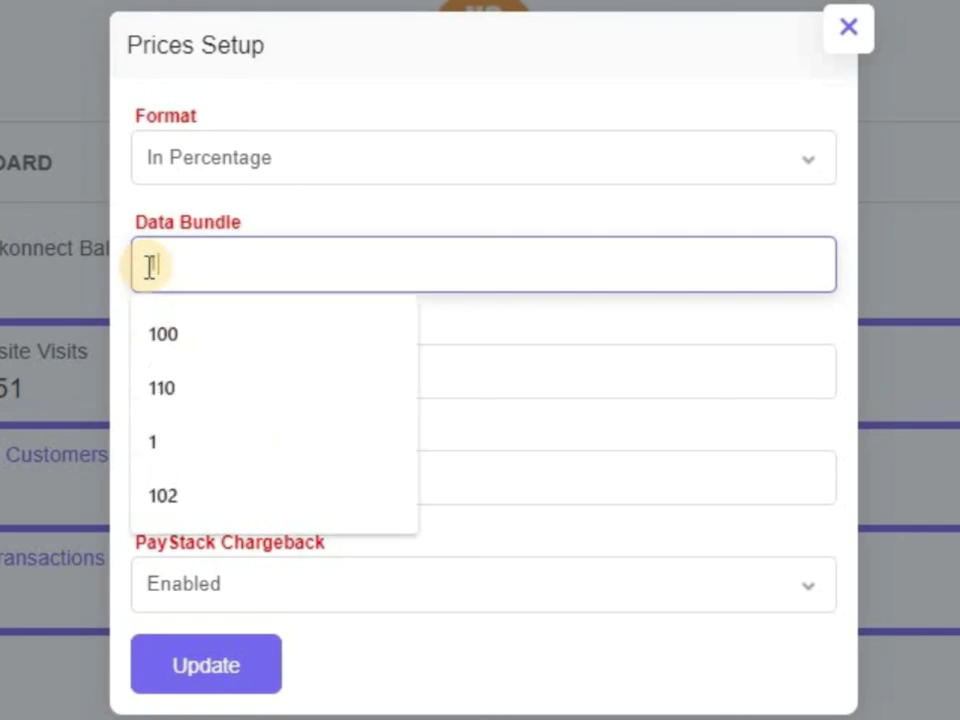
type("10")
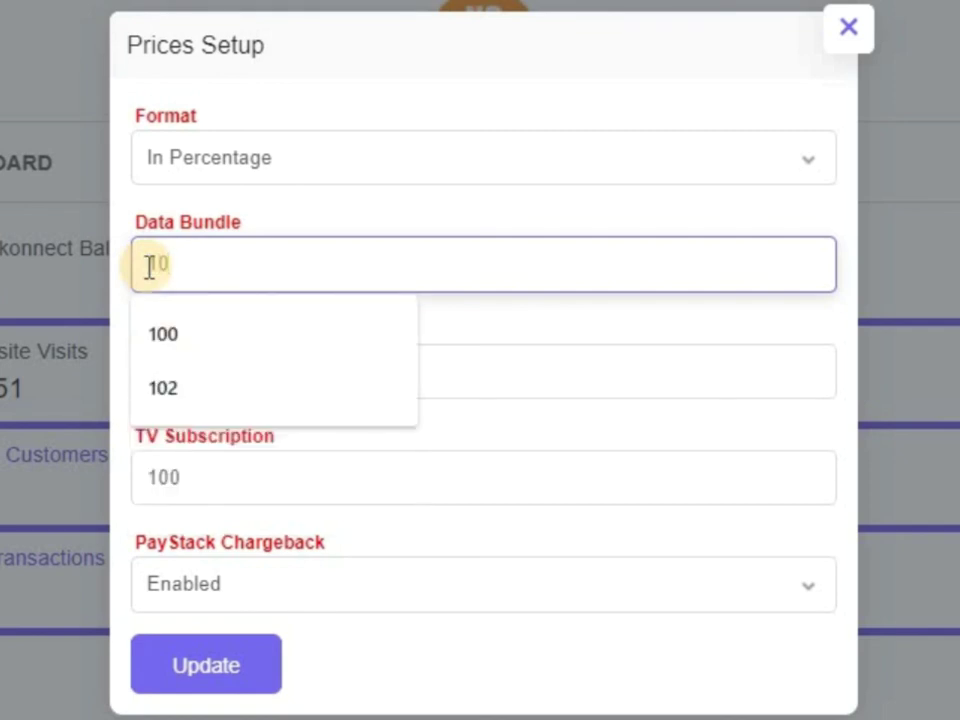
- Set the Data Bundle percentage back to 100
left_click(220, 238)
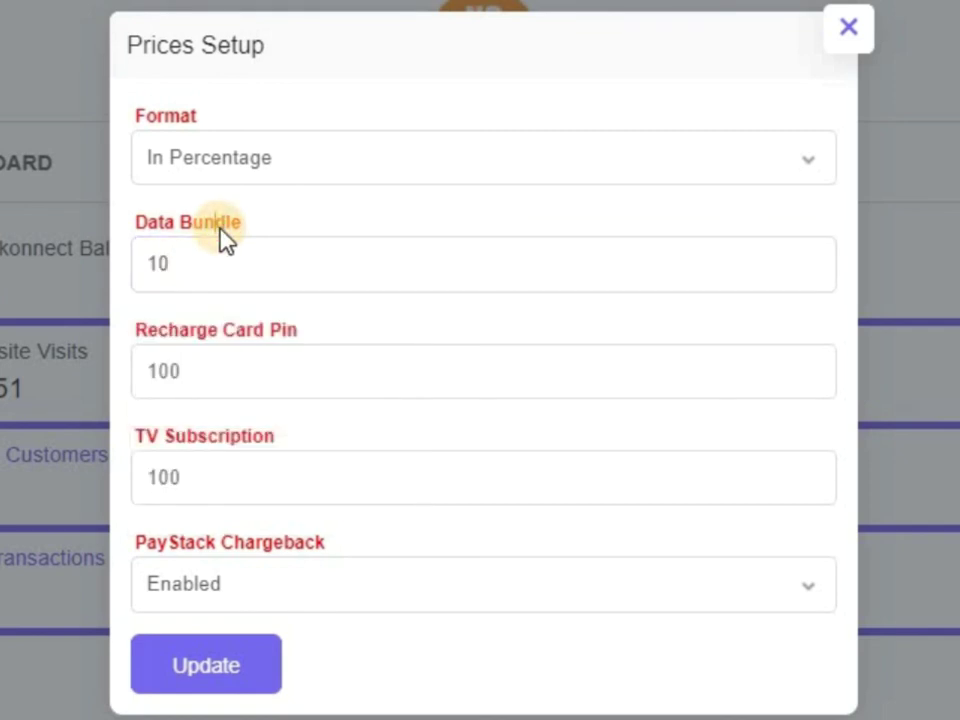
double_click(198, 260)
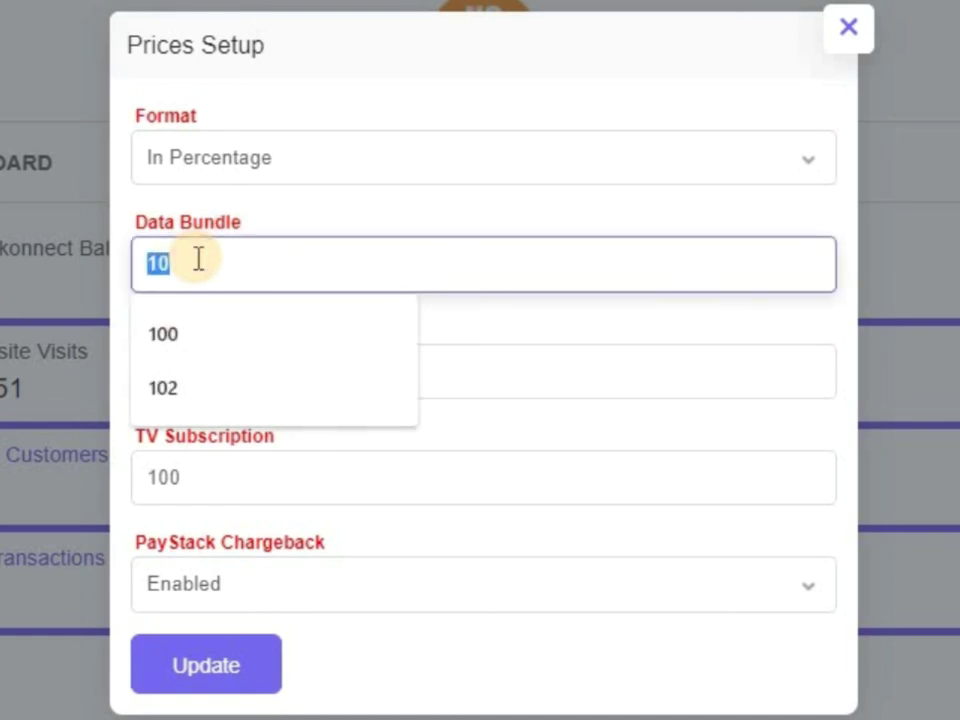
key("BackSpace")
type("100")
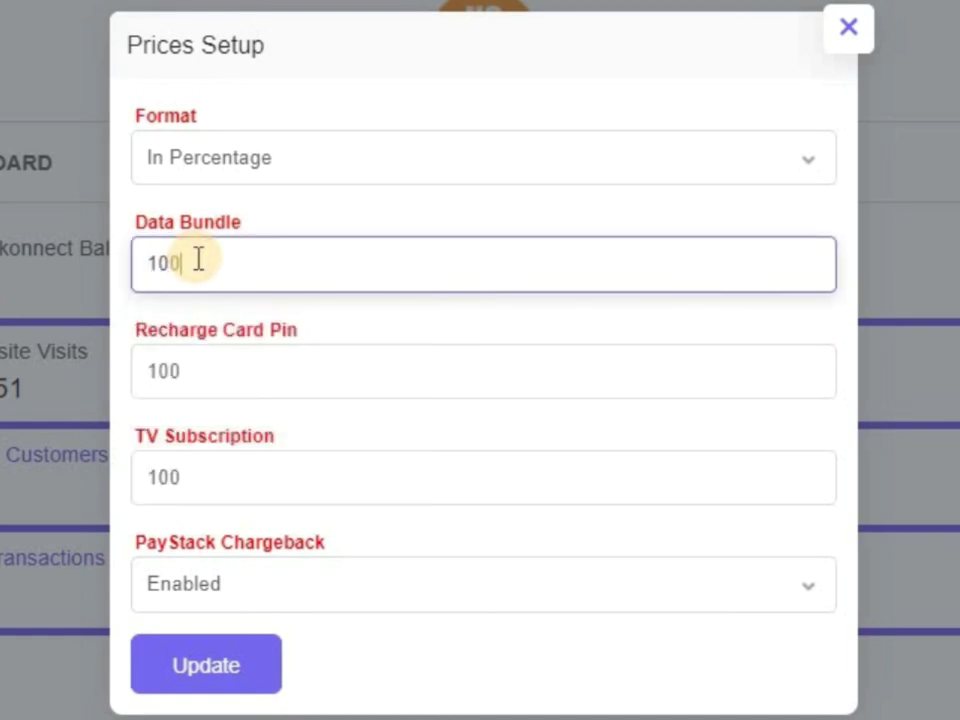